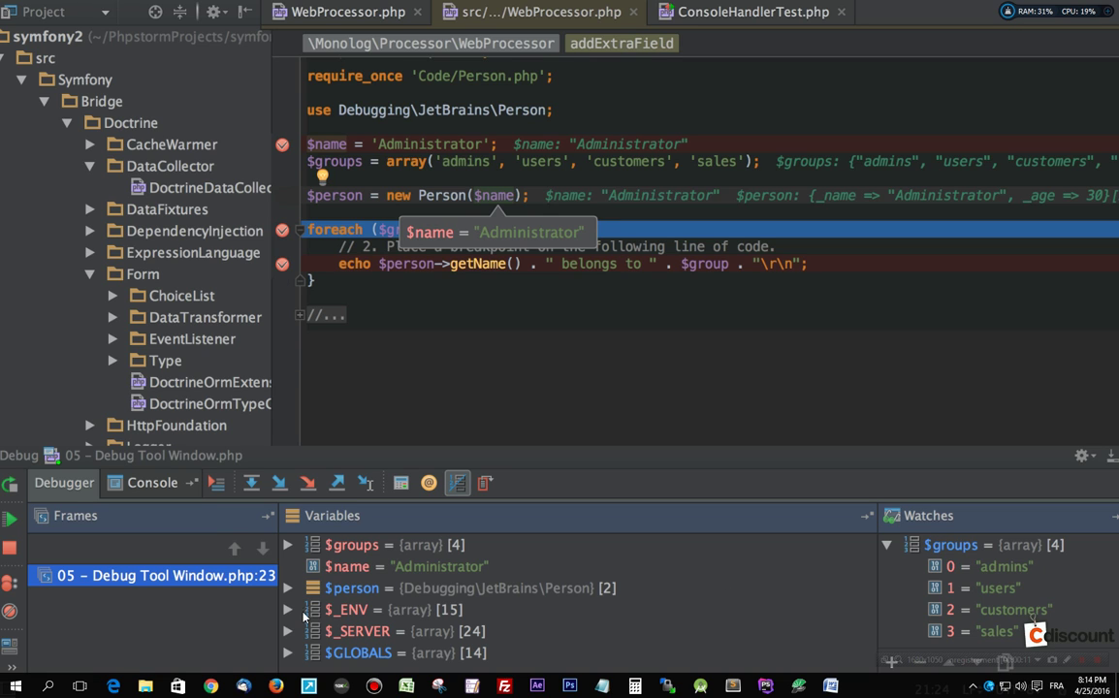
# Switch to Chrome and log in to the Magento administration with the prefilled credentials.
pyautogui.hotkey('alt', 'Tab')
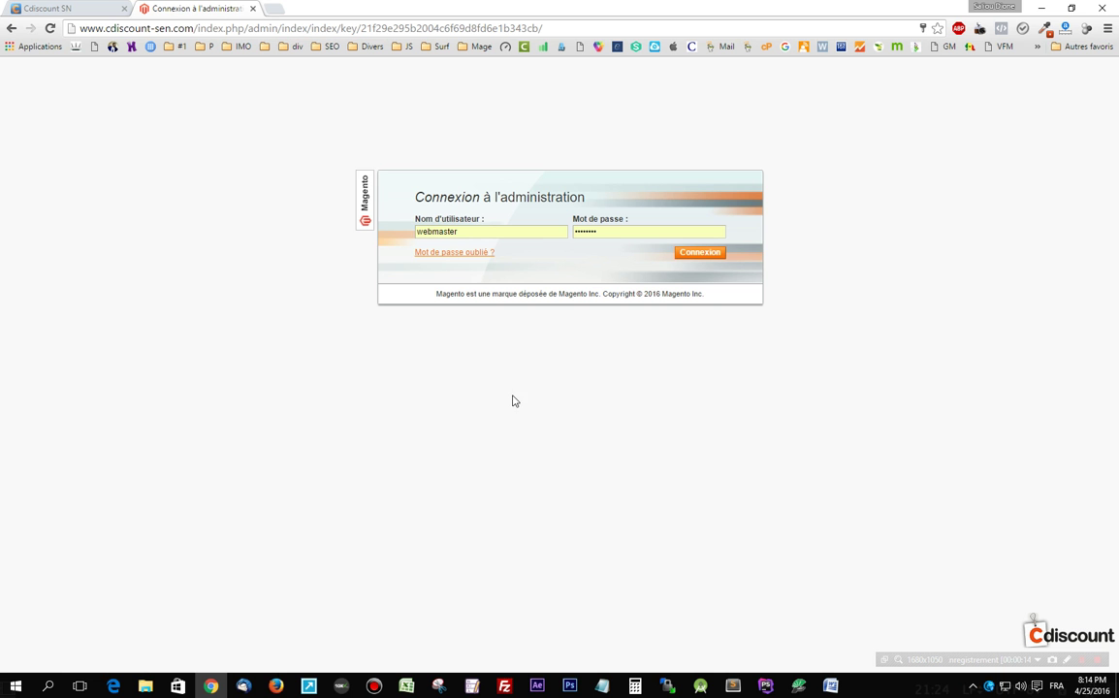
pyautogui.click(686, 255)
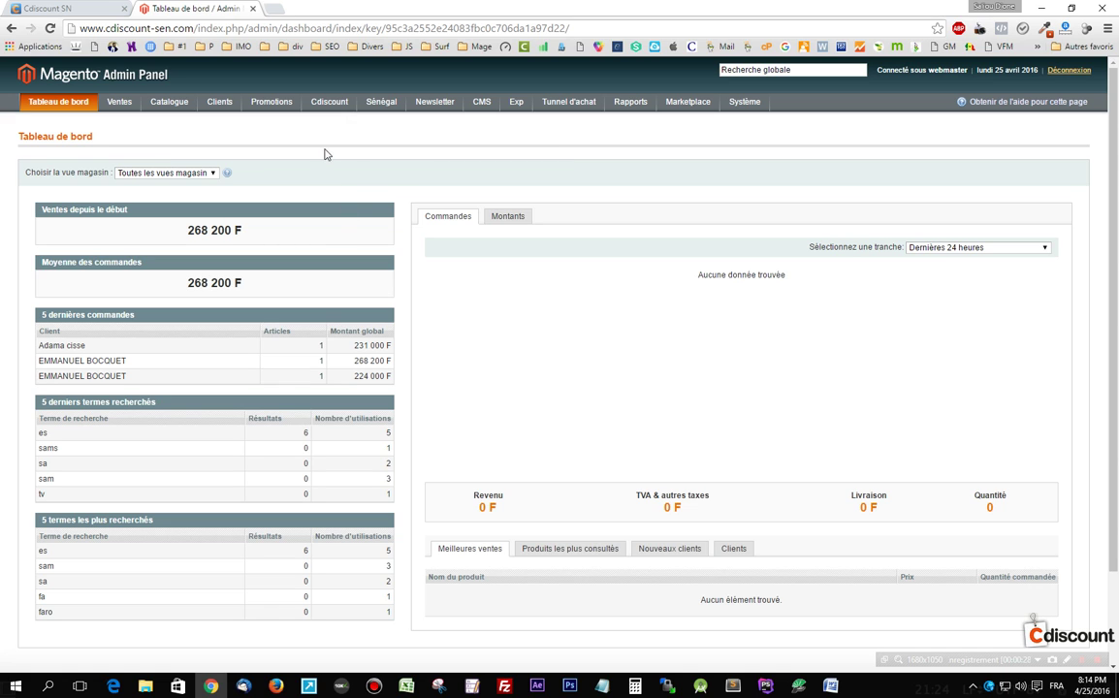
# Open the Cdiscount Slider banner for editing from the Cdiscount Layerslider banner manager.
pyautogui.moveTo(328, 109)
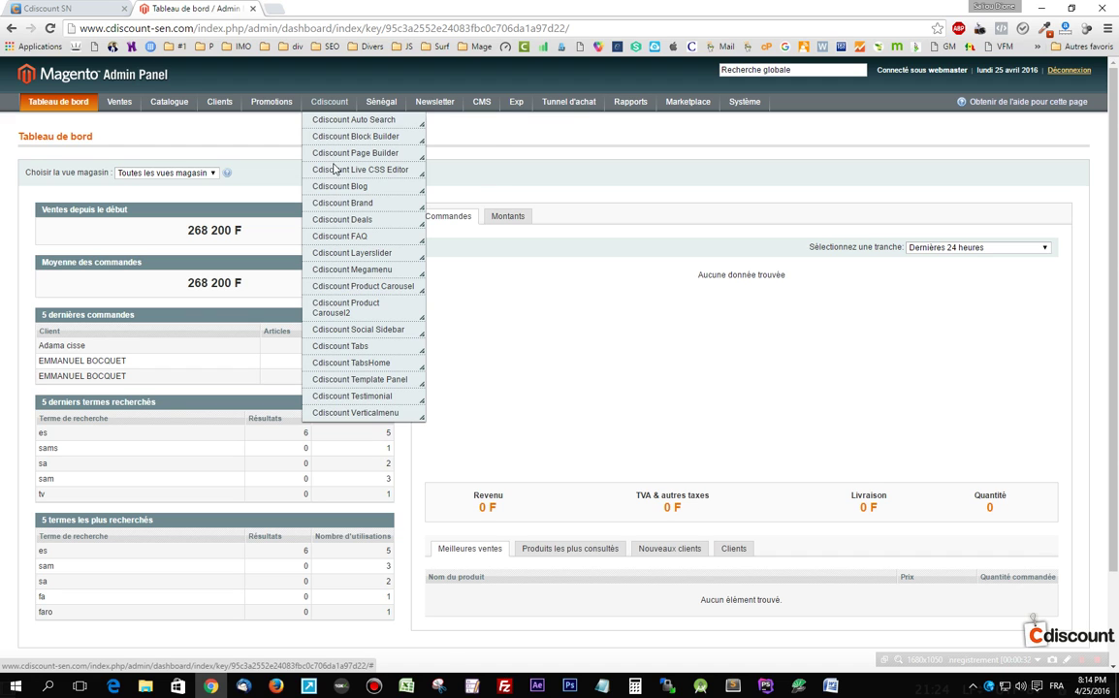
pyautogui.moveTo(333, 255)
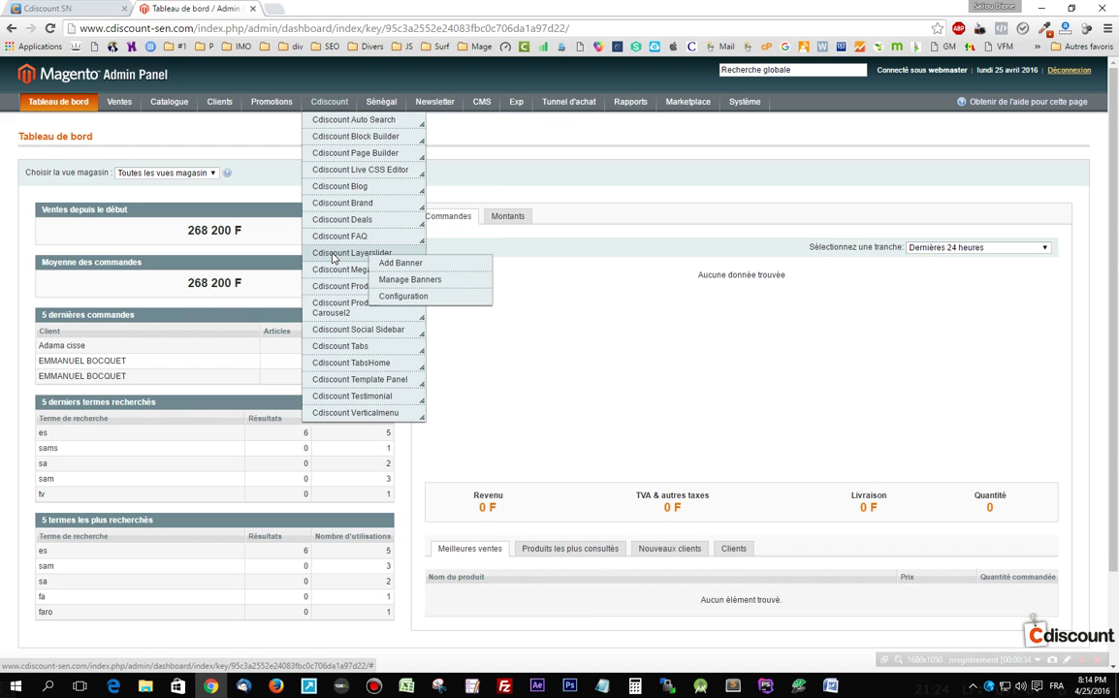
pyautogui.click(398, 281)
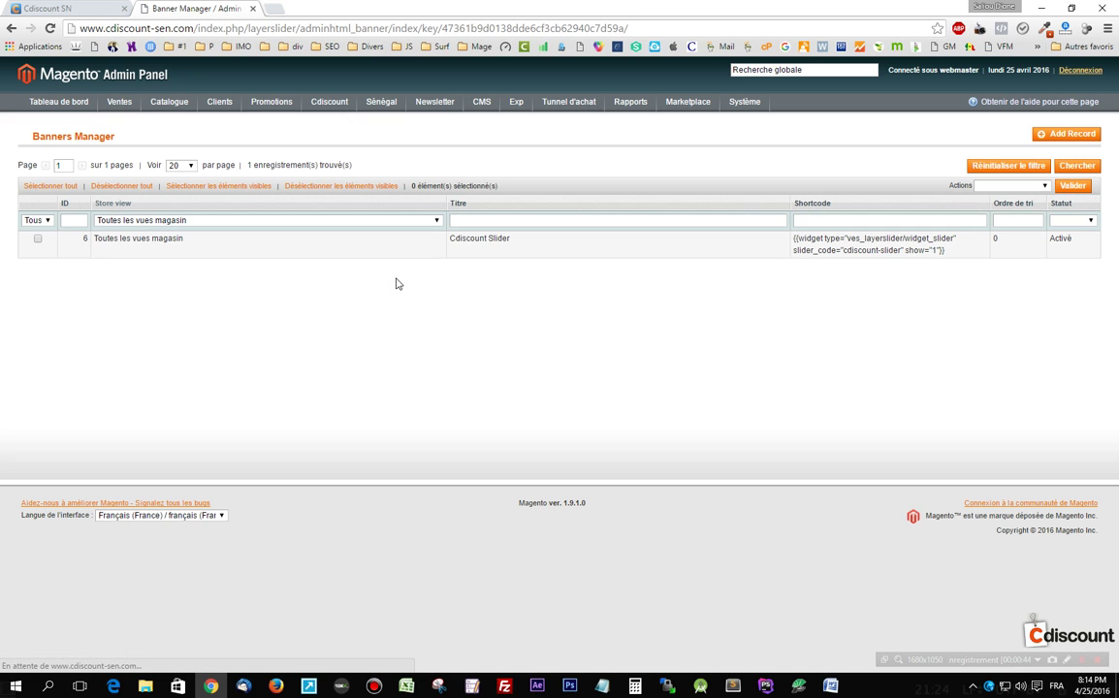
pyautogui.click(472, 250)
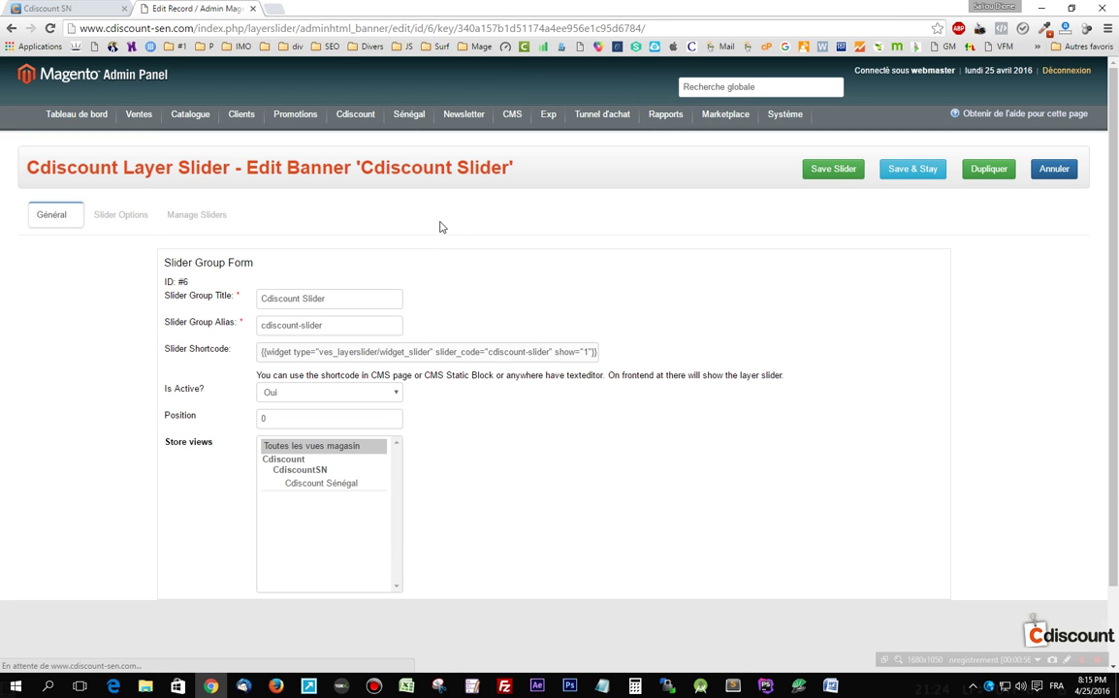
# Look over the banner's slider options and open its slide management.
pyautogui.click(122, 216)
pyautogui.click(189, 221)
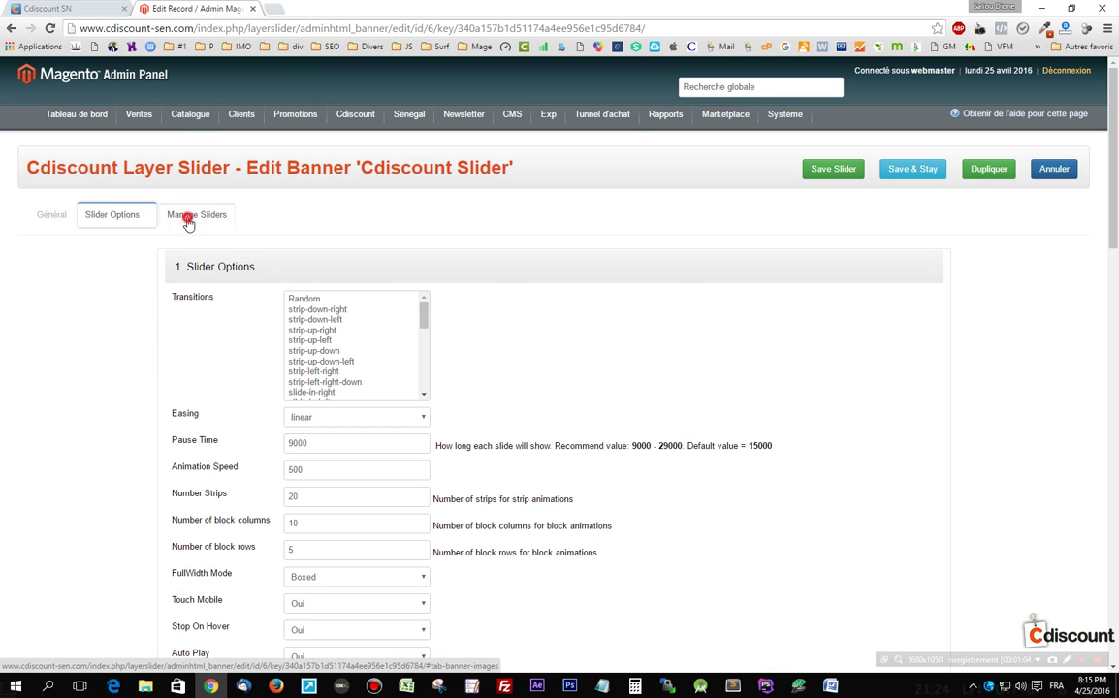
pyautogui.click(113, 219)
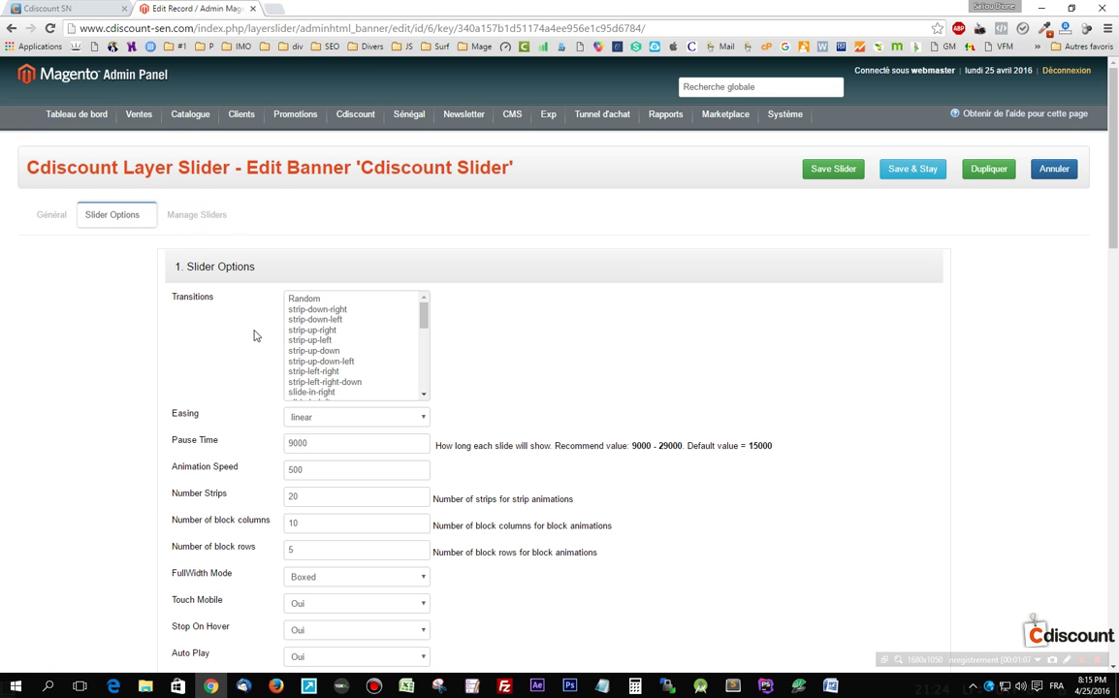
pyautogui.click(195, 217)
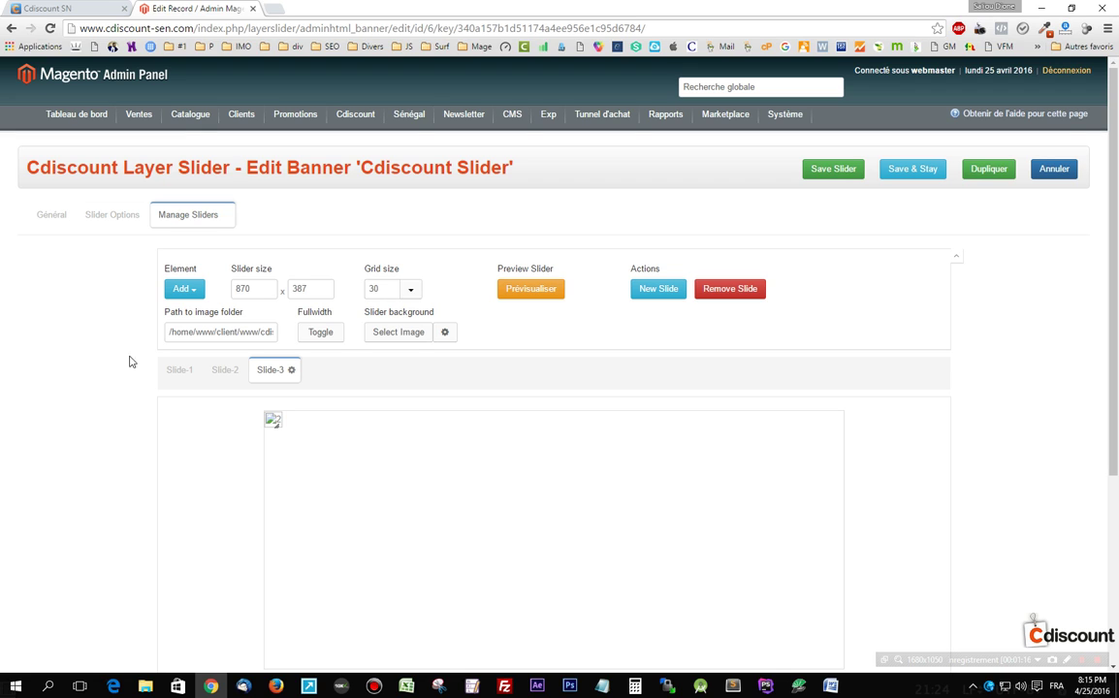
# Open the image library for Slide-1's image link element and bring up its file upload area.
pyautogui.click(163, 374)
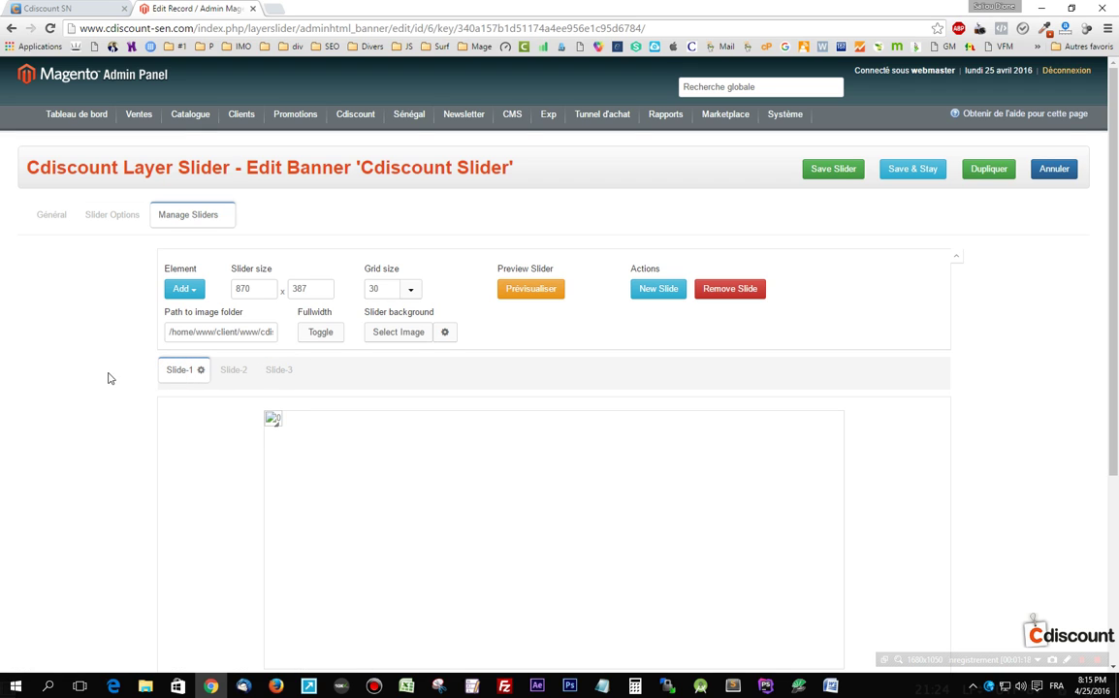
pyautogui.click(272, 421)
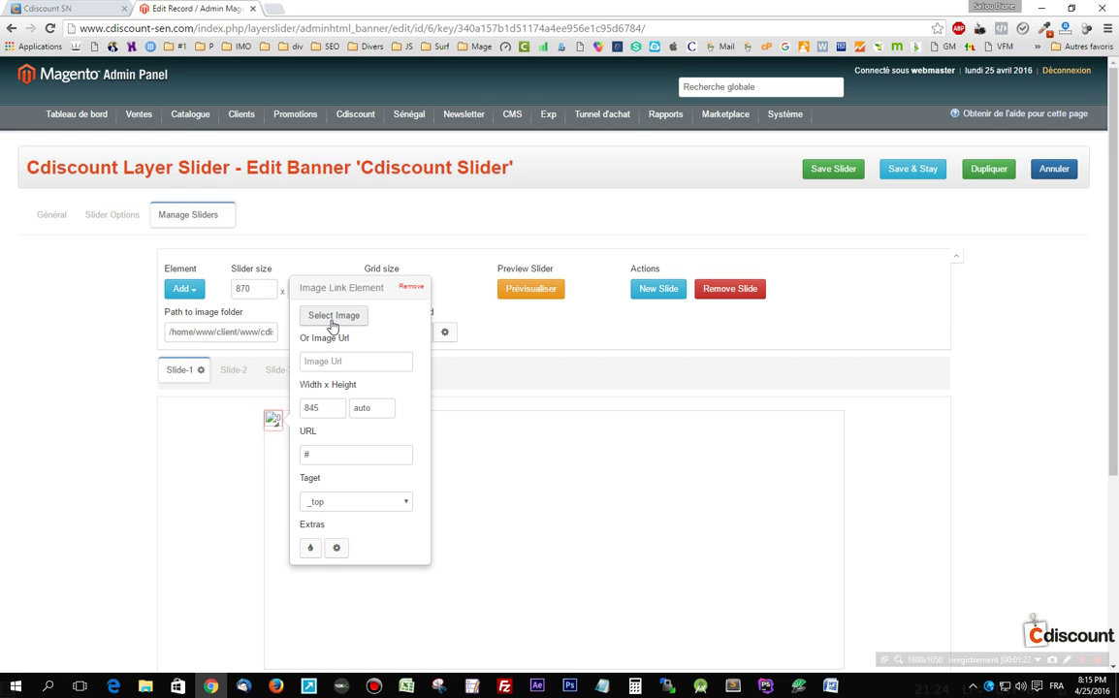
pyautogui.click(333, 317)
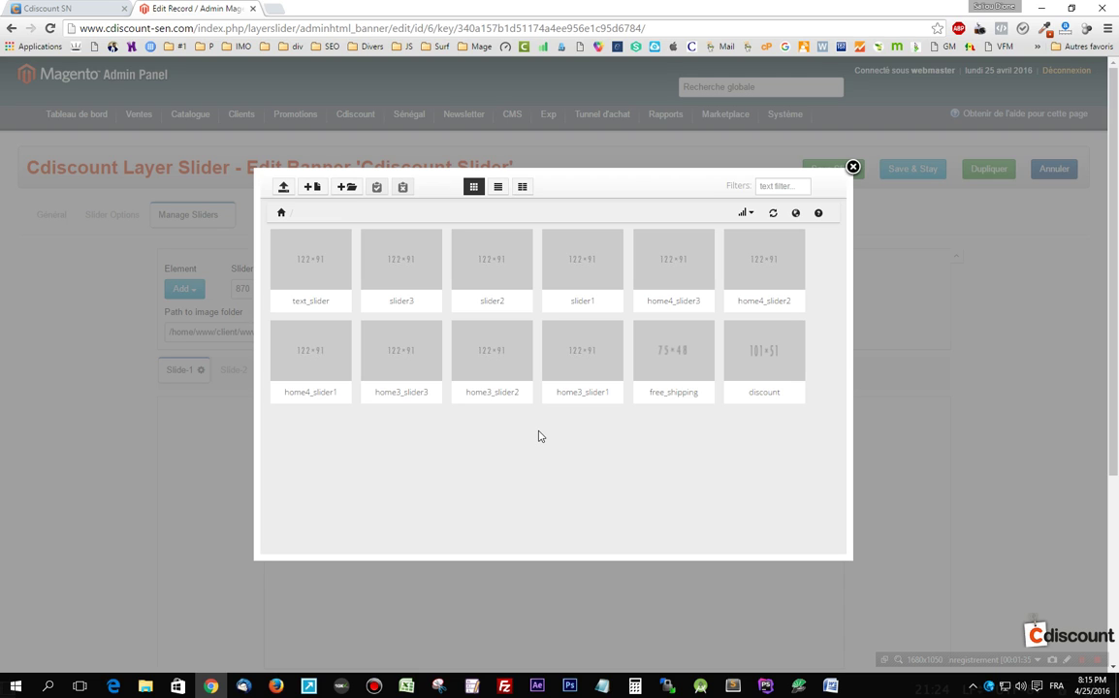
pyautogui.click(283, 188)
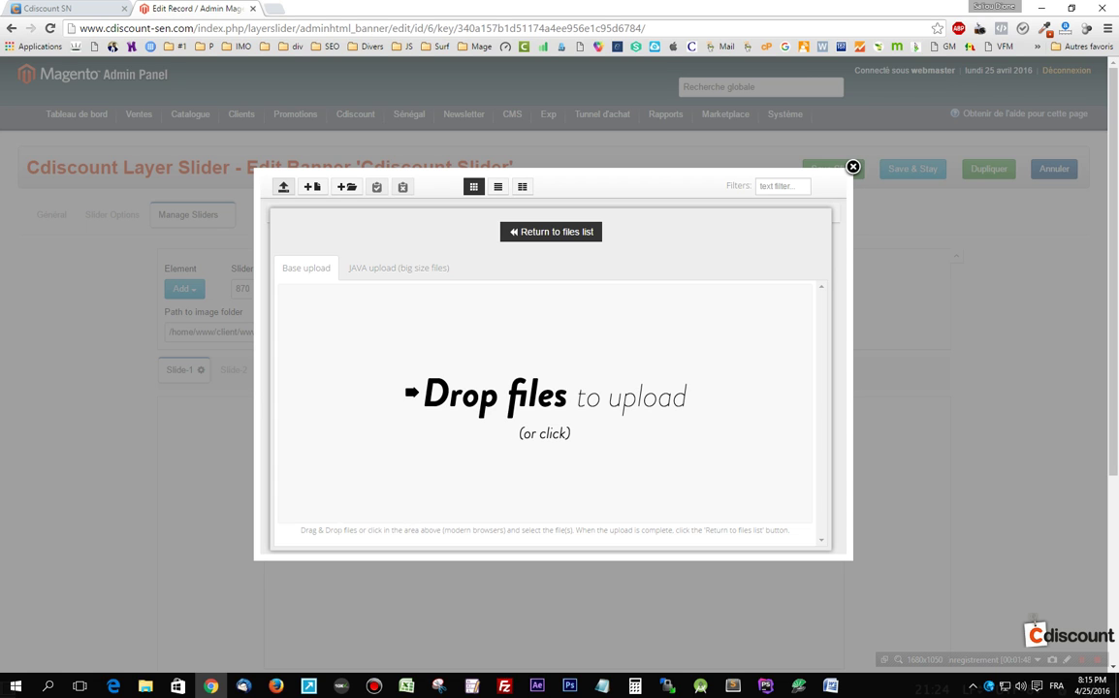
# Open achacunsonwiko_slide01.png from the UnOptin folder in Photoshop.
pyautogui.moveTo(146, 684)
pyautogui.click(146, 621)
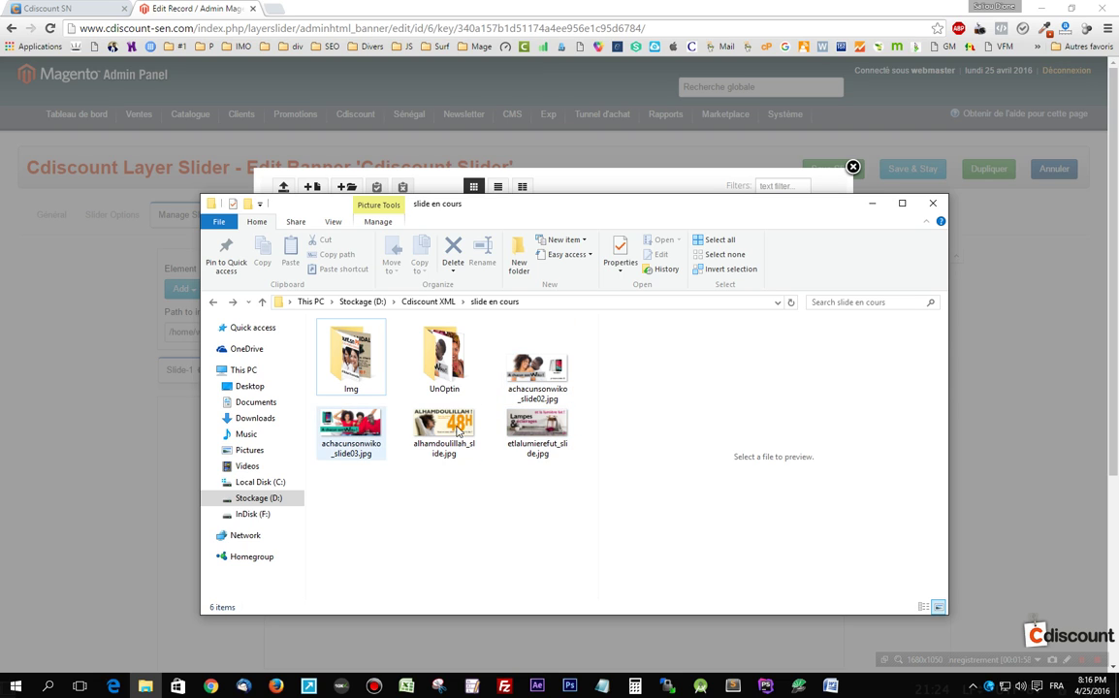
pyautogui.doubleClick(448, 369)
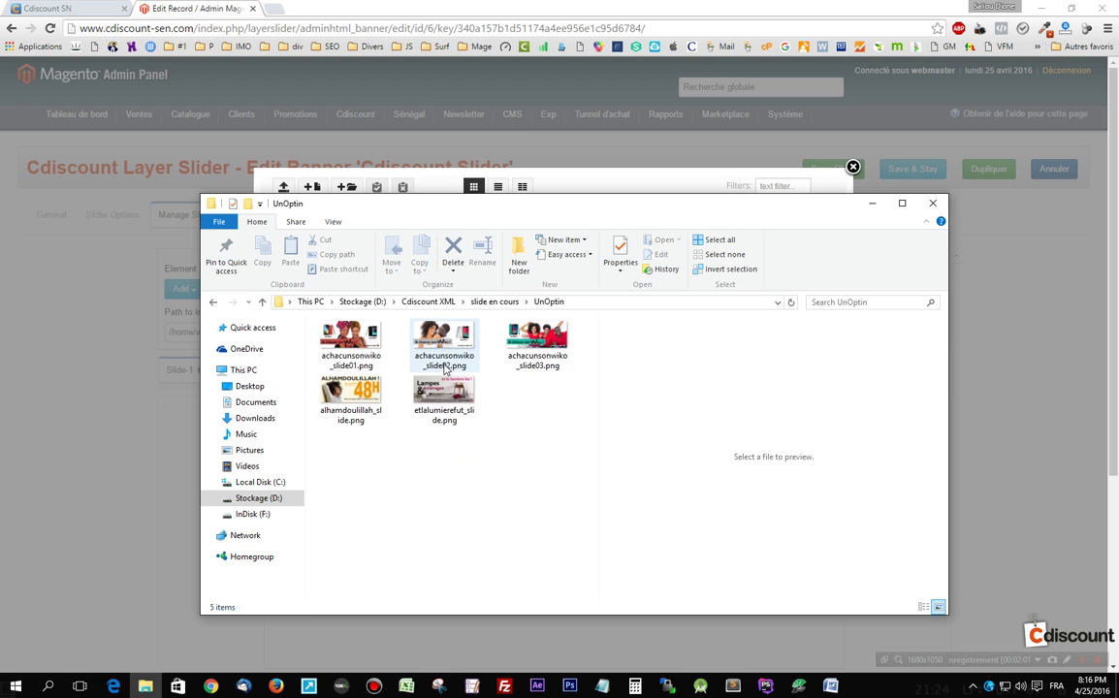
pyautogui.click(351, 345)
pyautogui.rightClick(351, 346)
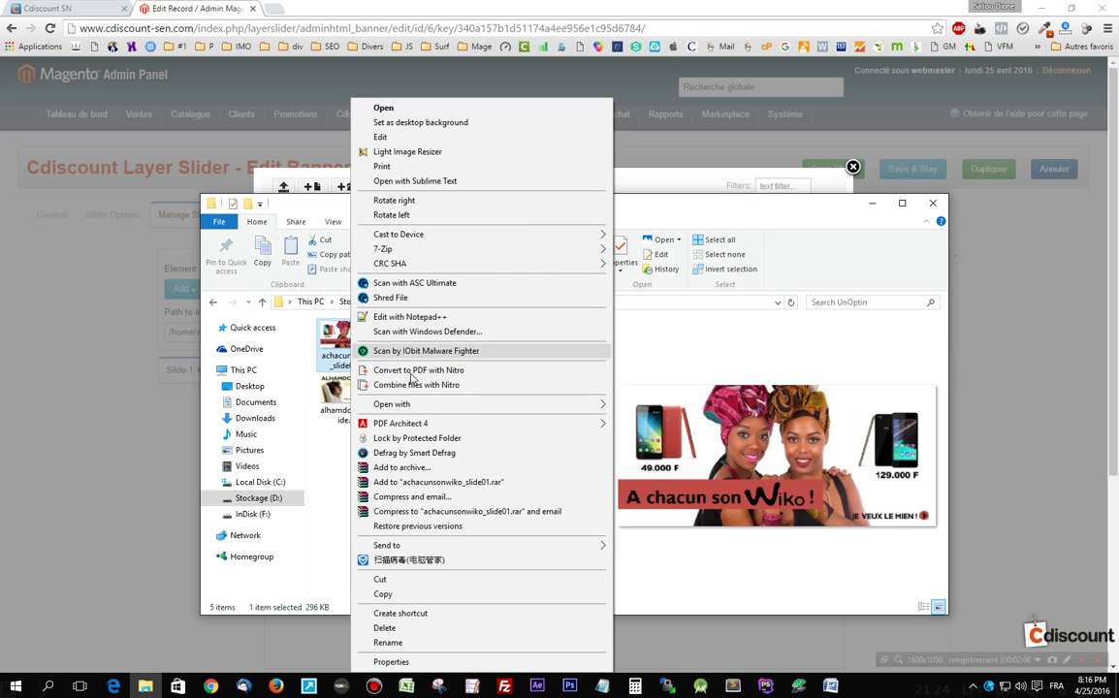
pyautogui.moveTo(553, 403)
pyautogui.click(633, 405)
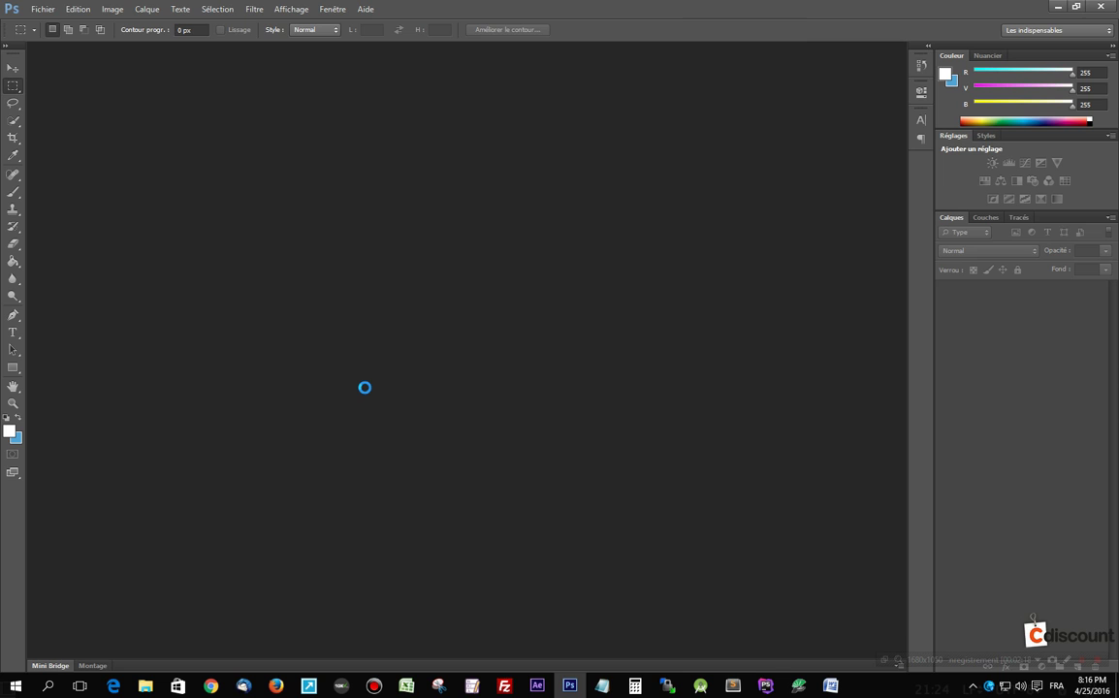
# Export the image for the web as JPEG achacunsonwiko_slide01.jpg in the slide en cours folder, and quit Photoshop without saving the PNG.
pyautogui.click(43, 10)
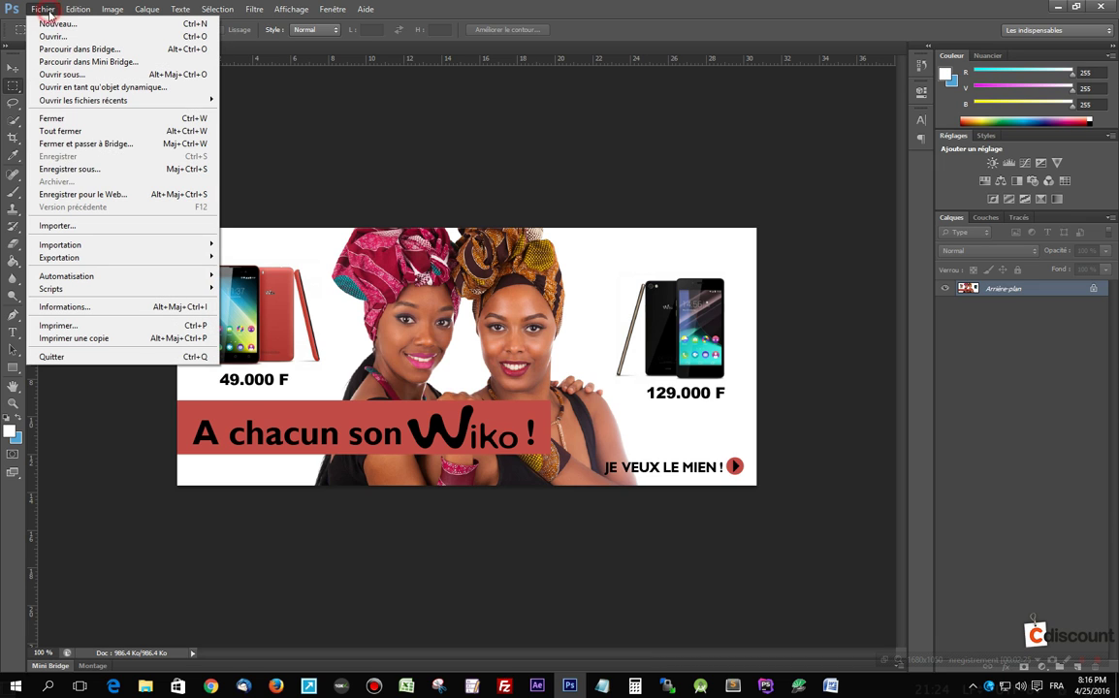
pyautogui.click(112, 193)
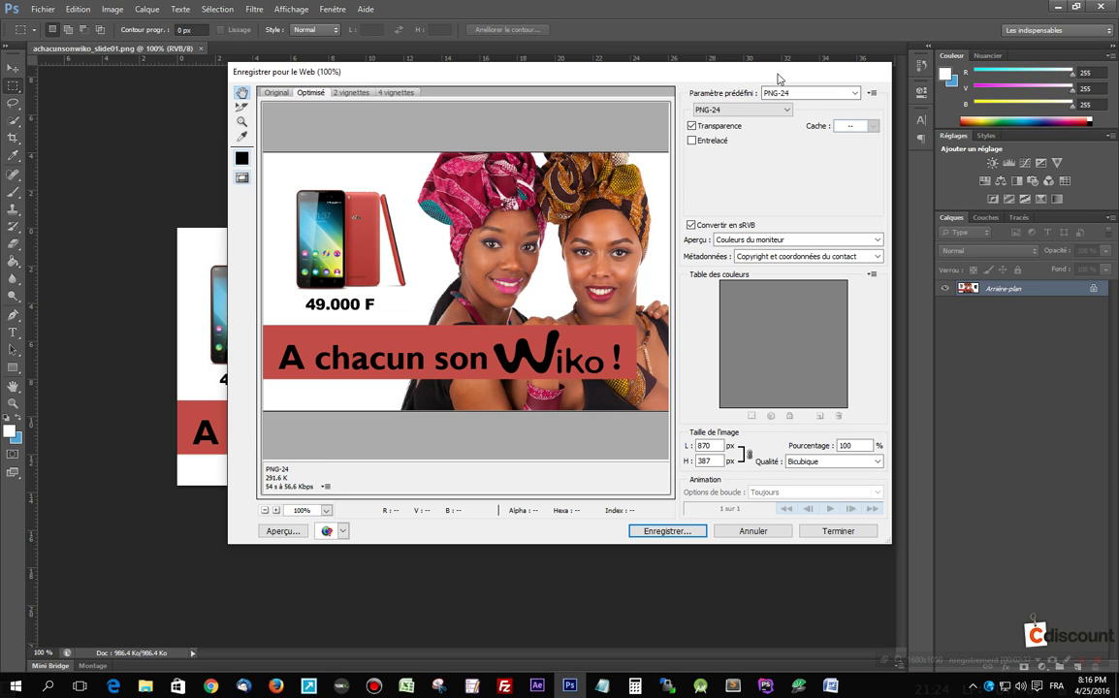
pyautogui.click(742, 109)
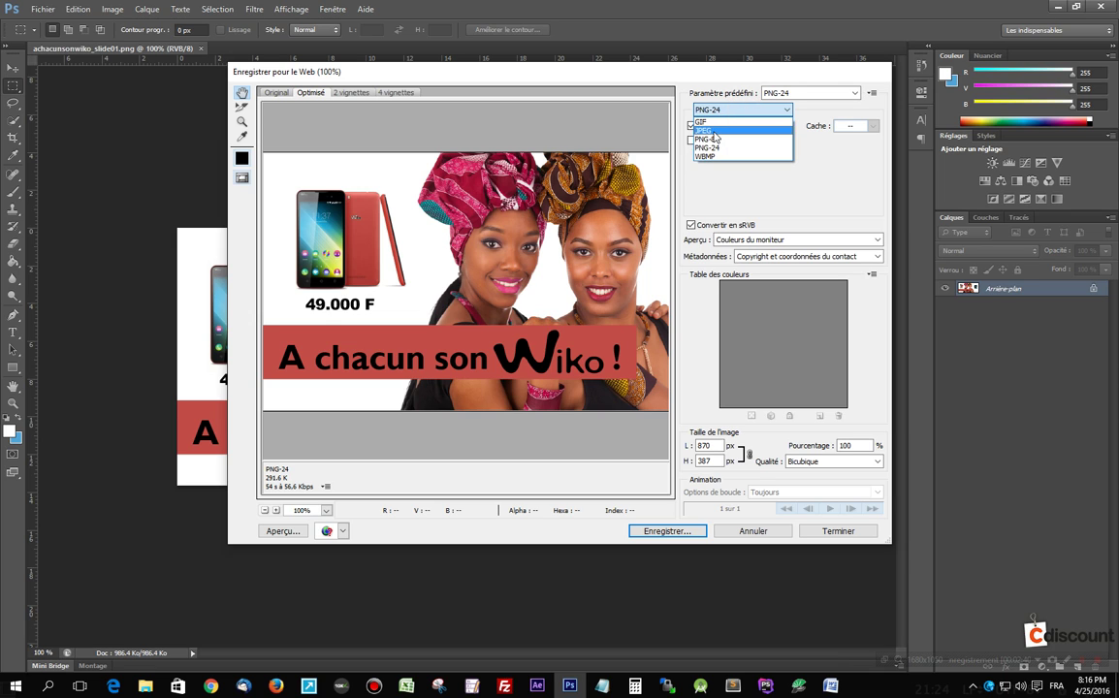
pyautogui.click(711, 131)
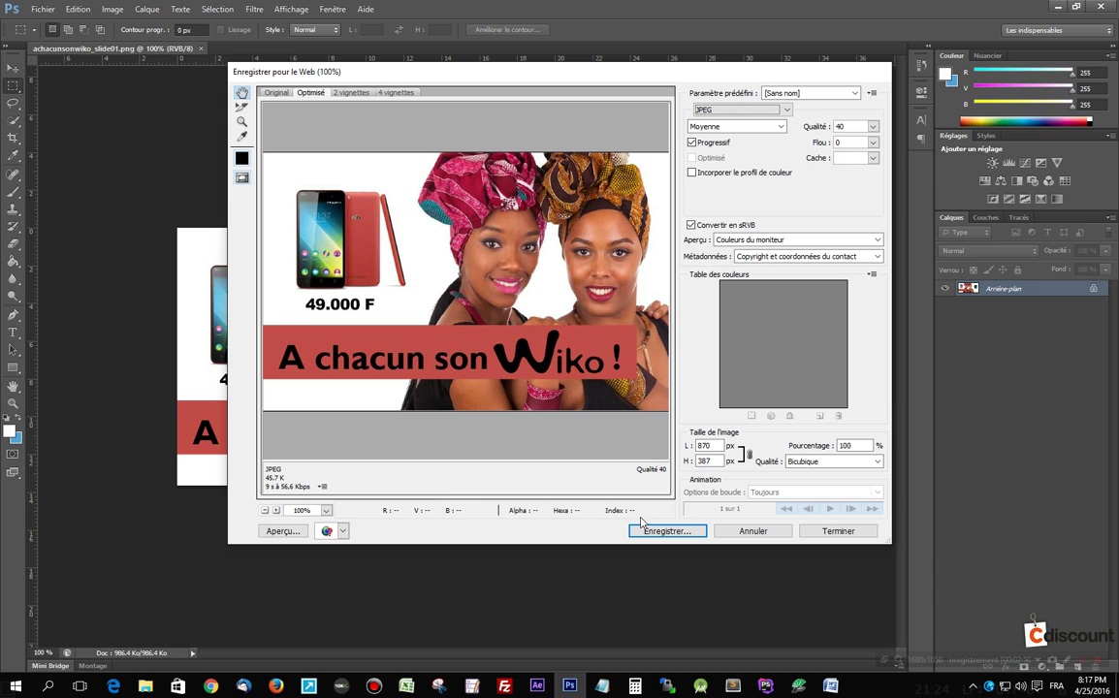
pyautogui.click(667, 531)
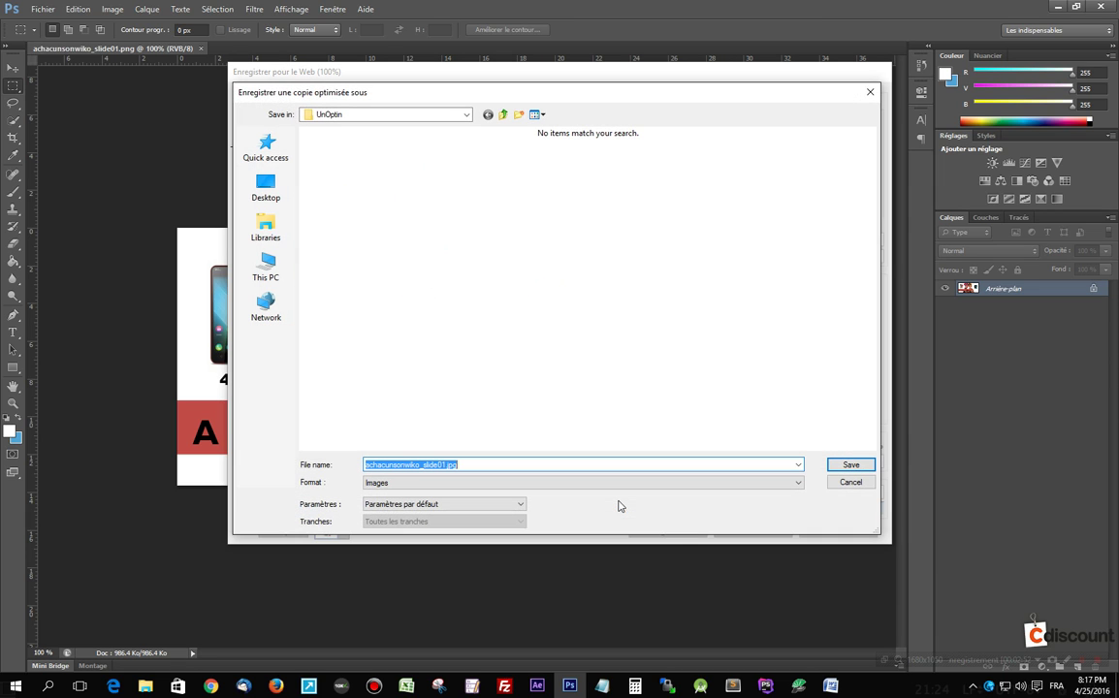
pyautogui.click(503, 116)
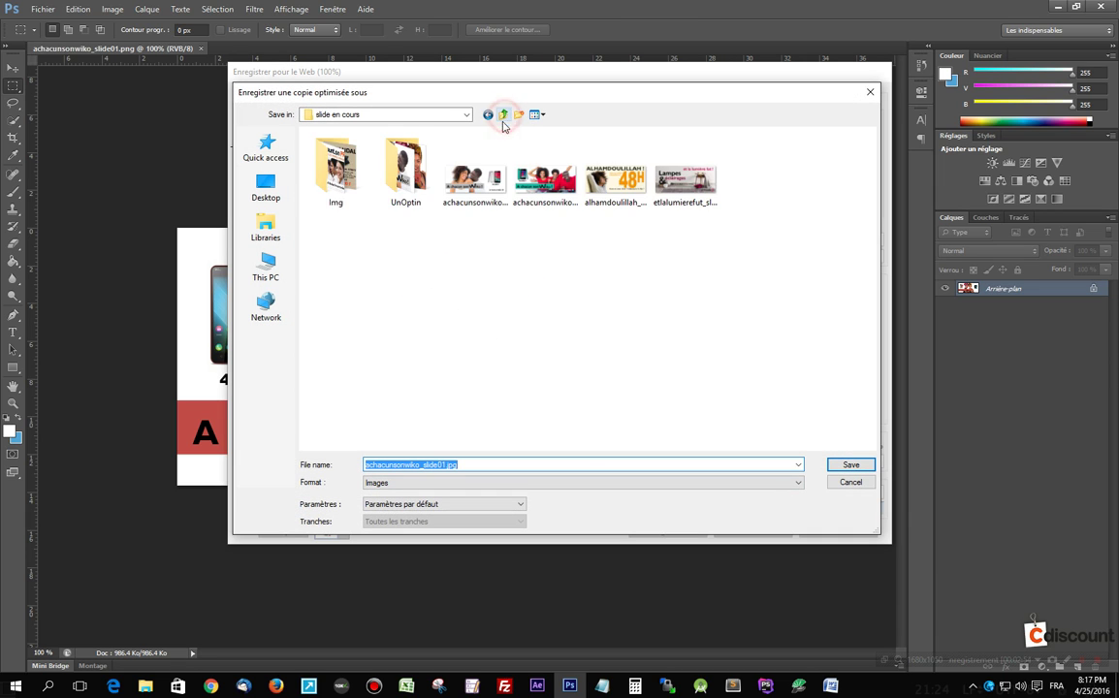
pyautogui.click(846, 470)
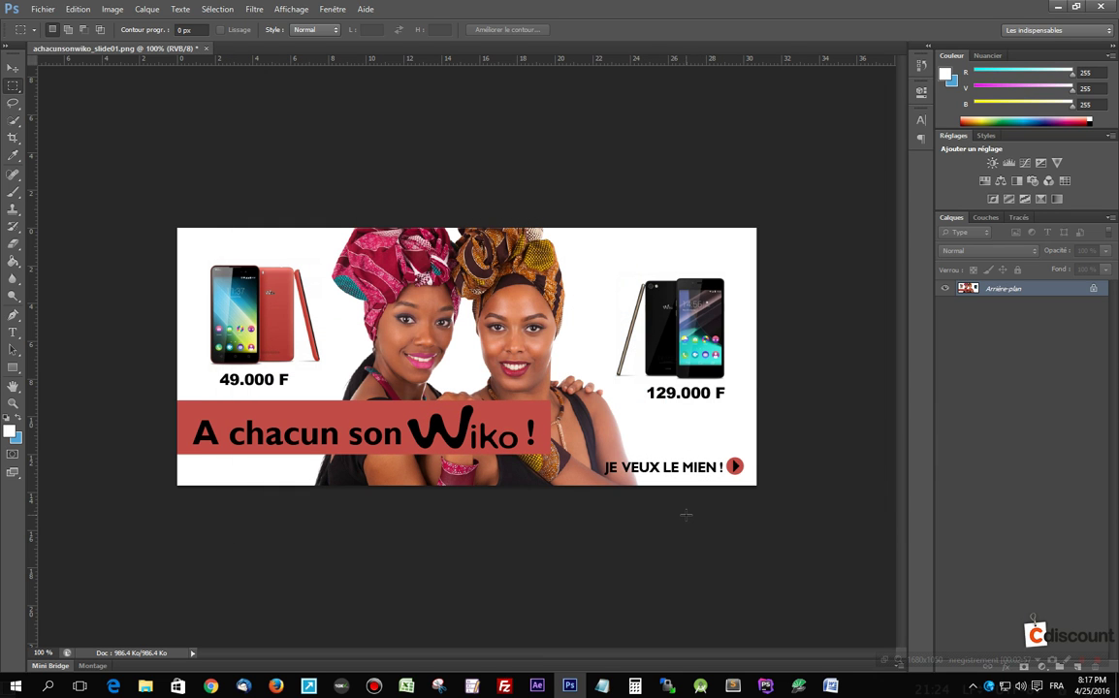
pyautogui.hotkey('ctrl', 'q')
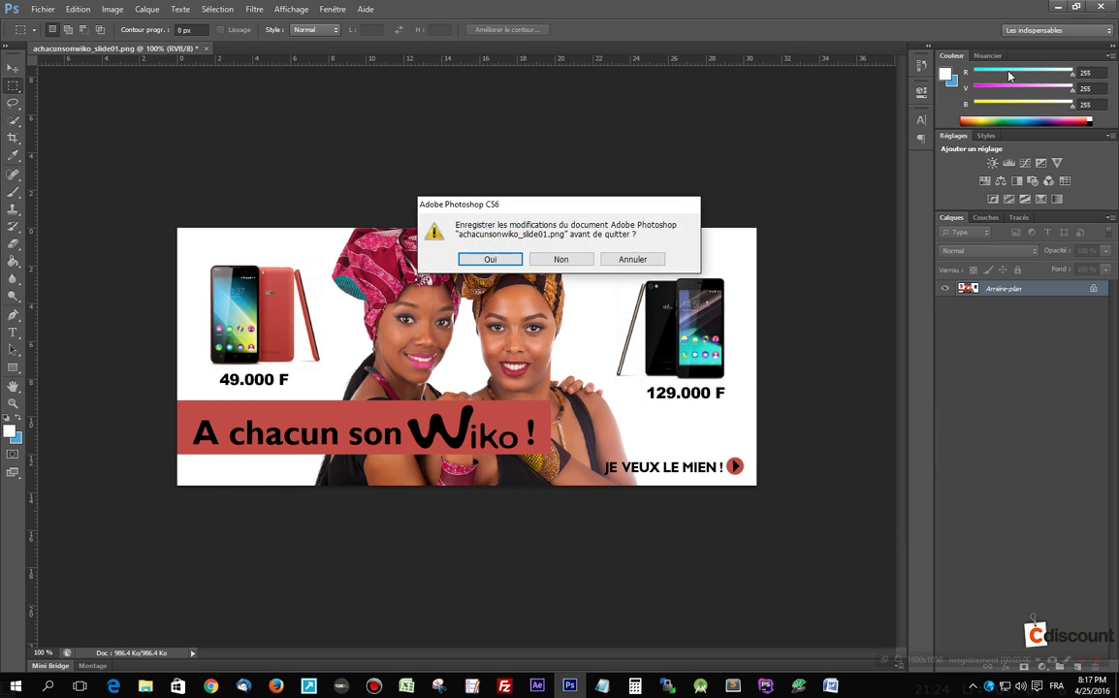
pyautogui.click(561, 261)
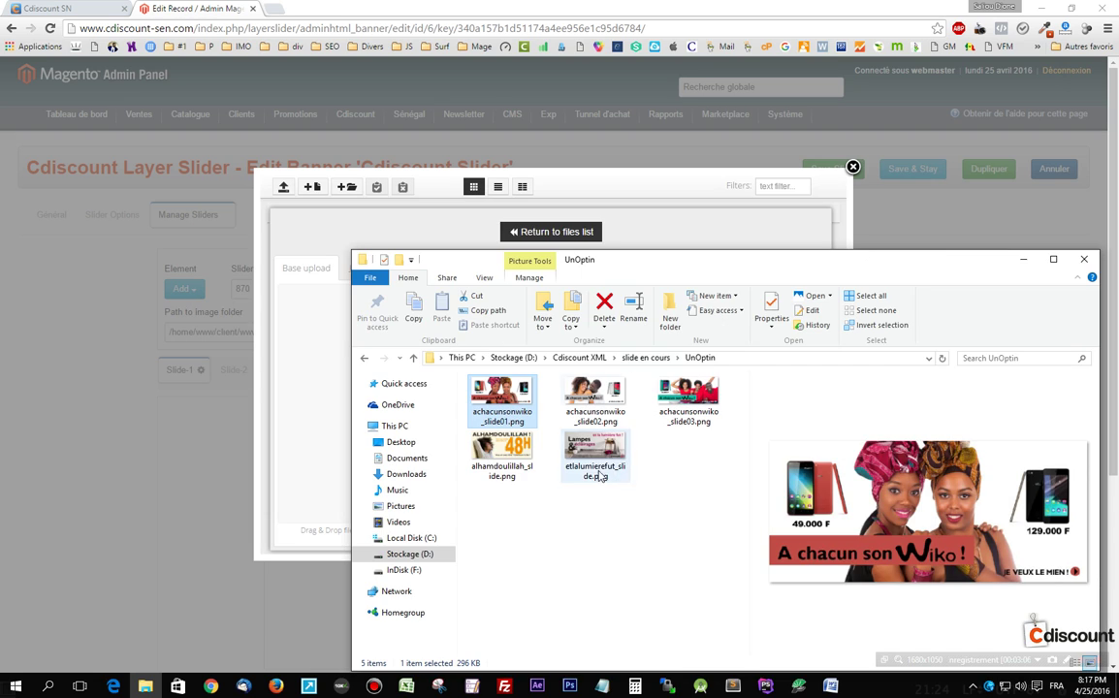
# Upload all five PNG slides from the UnOptin folder to the image library and refresh the library's file list.
pyautogui.moveTo(720, 485); pyautogui.dragTo(454, 351)
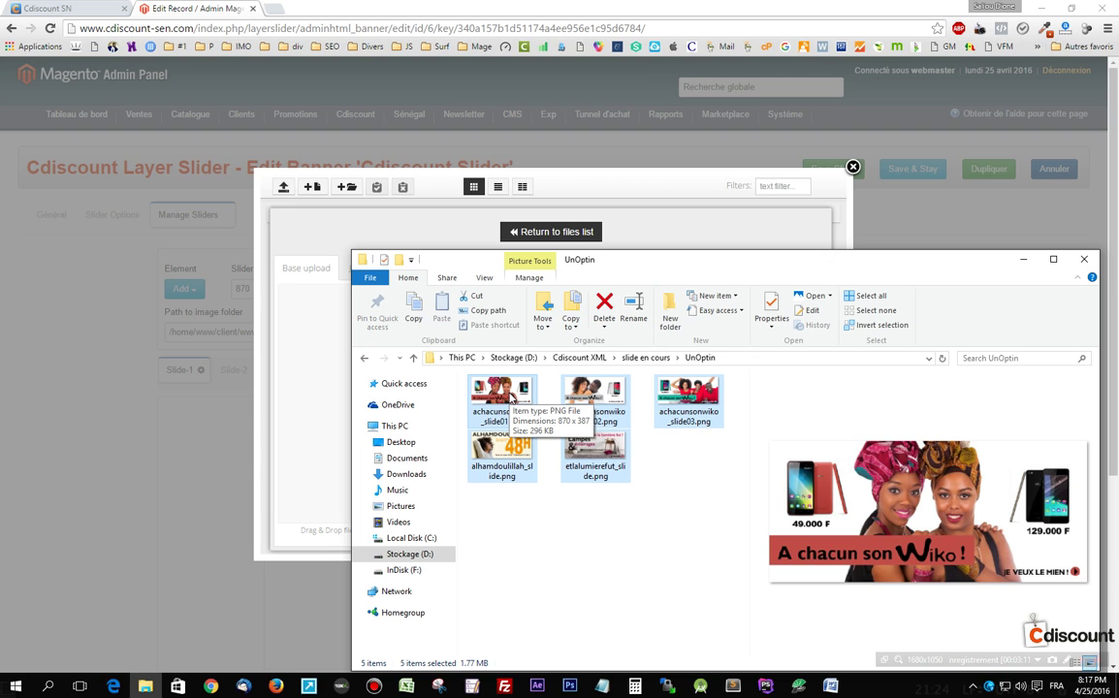
pyautogui.moveTo(511, 398); pyautogui.dragTo(402, 395)
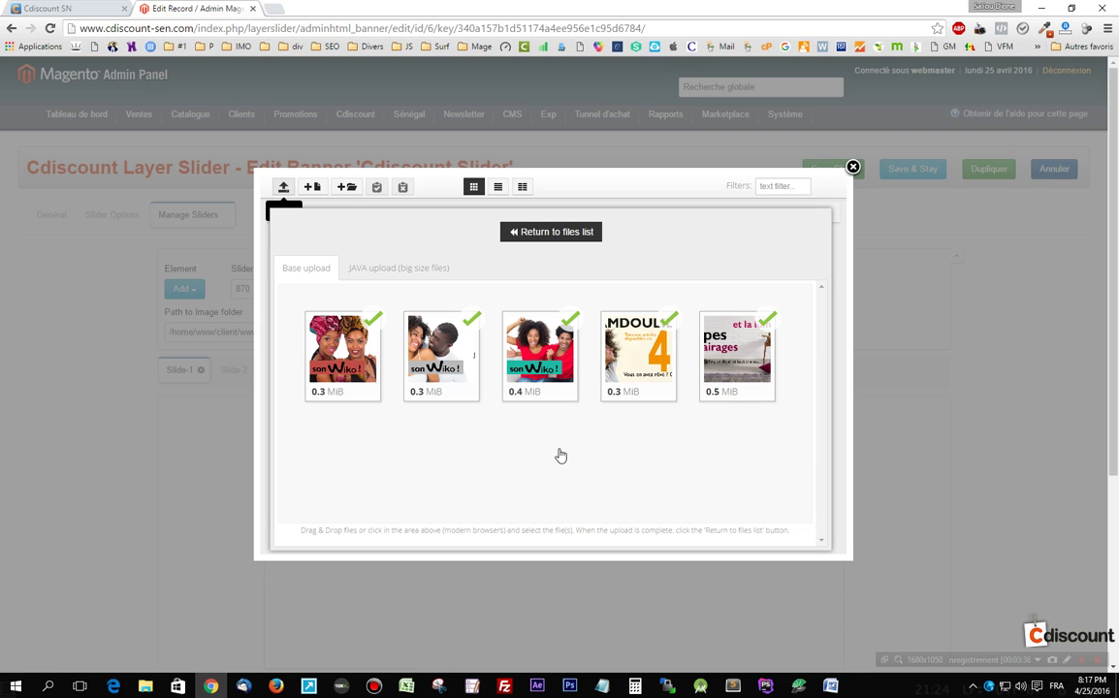
pyautogui.click(554, 238)
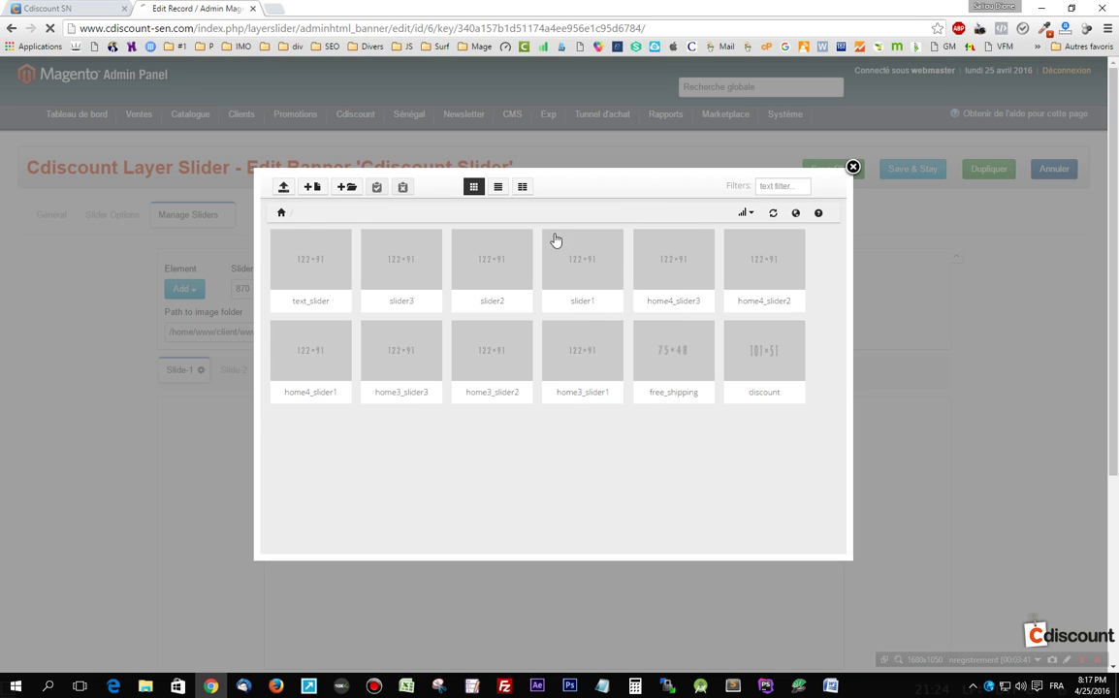
pyautogui.click(772, 212)
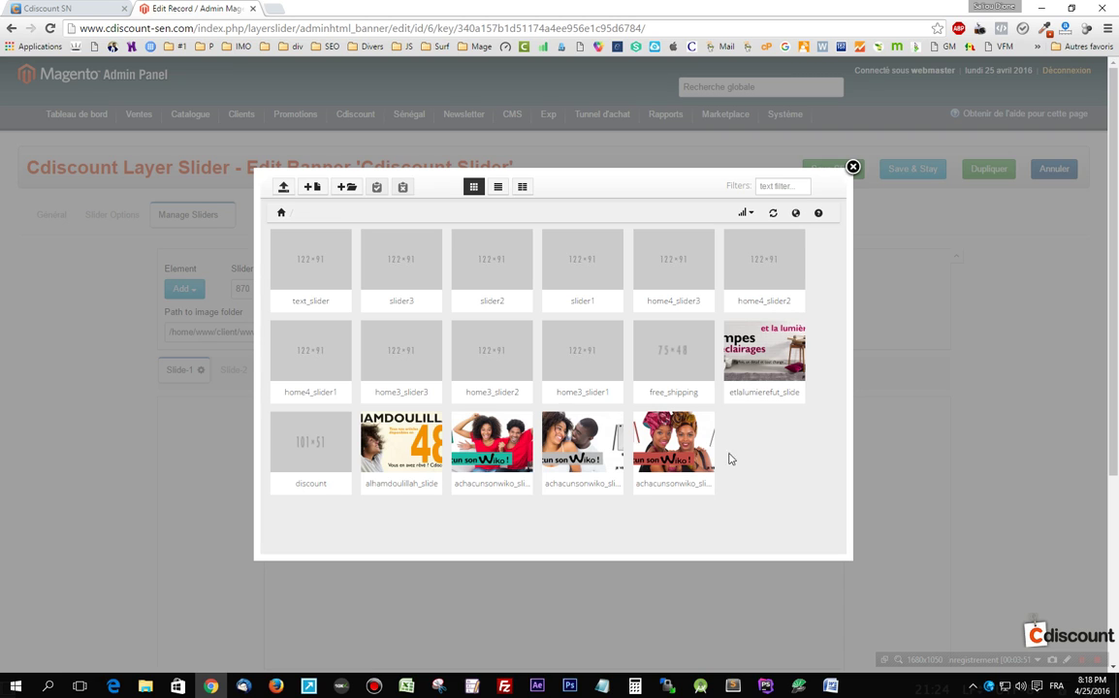
# Set Slide-1's image link element to the uploaded achacunsonwiko_slide01 image and check its width setting.
pyautogui.click(679, 449)
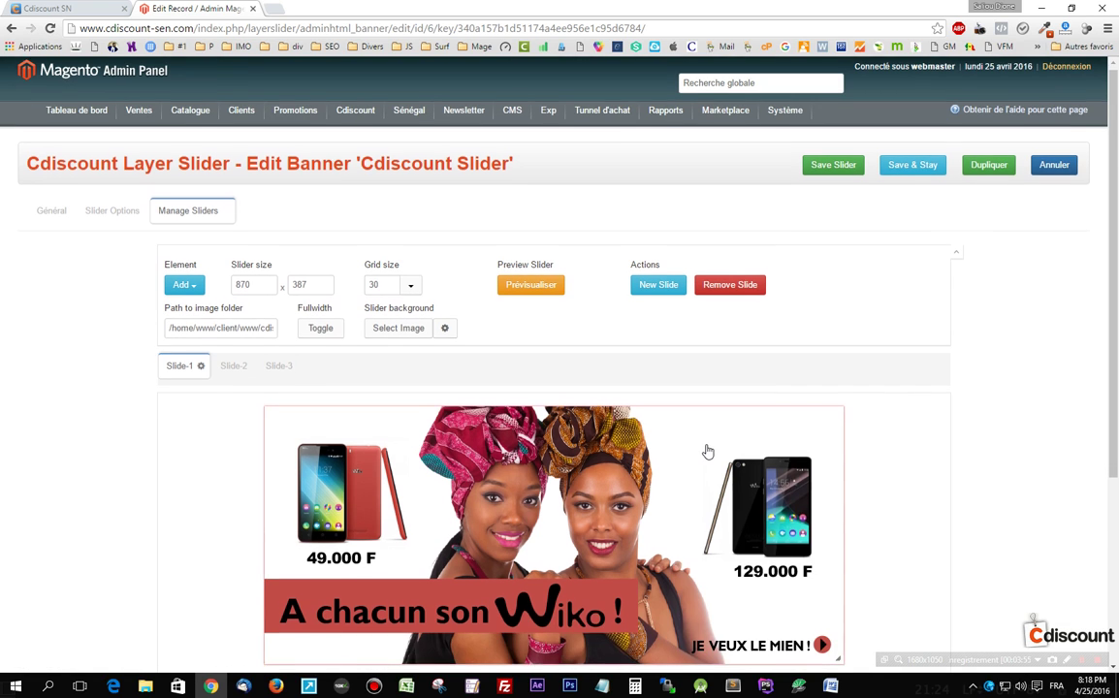
pyautogui.scroll(-2, 707, 452)
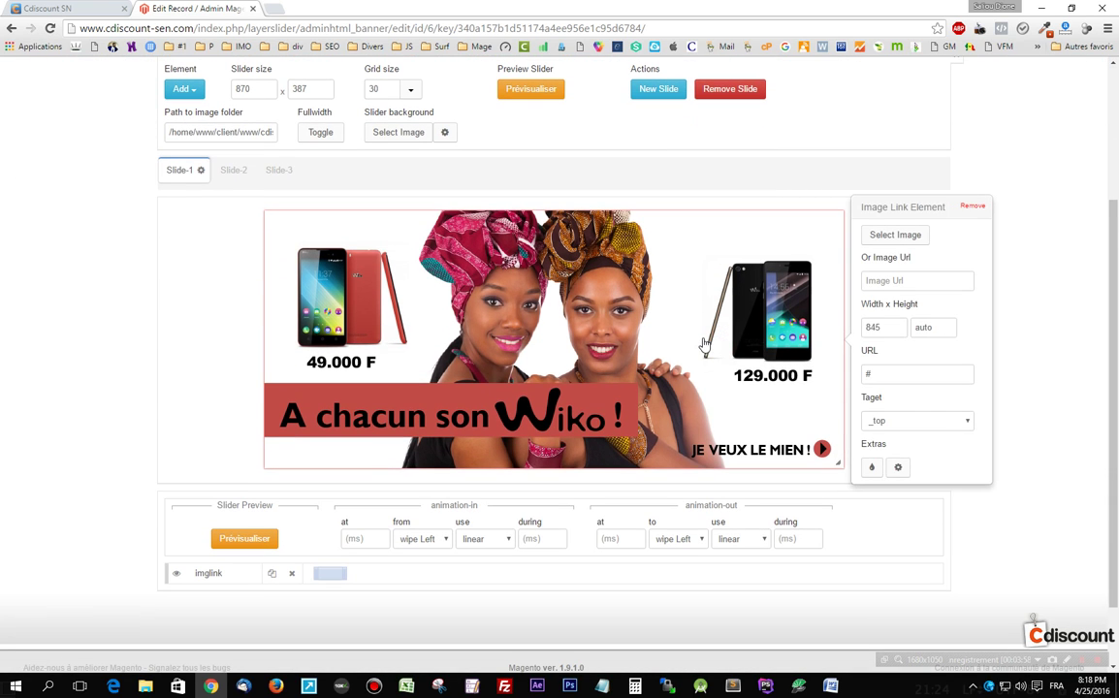
pyautogui.moveTo(881, 327); pyautogui.dragTo(871, 328)
pyautogui.click(883, 328)
# Set Slide-2's image link element to the achacunsonwiko image of the couple with the grey banner and check its settings.
pyautogui.click(237, 172)
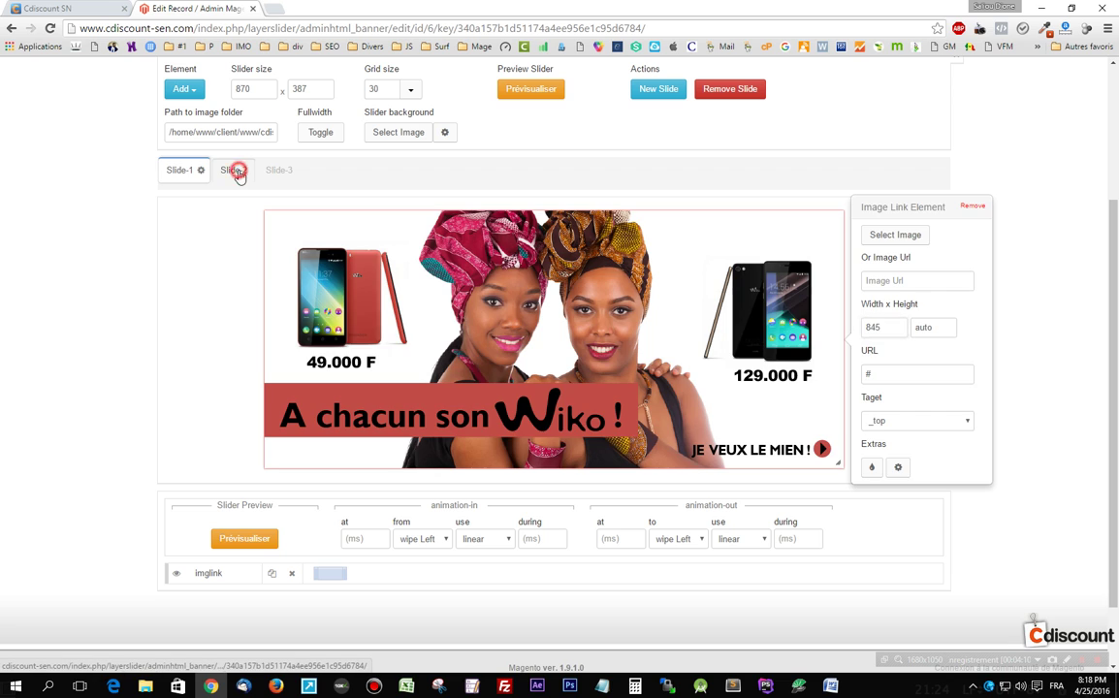
pyautogui.click(272, 219)
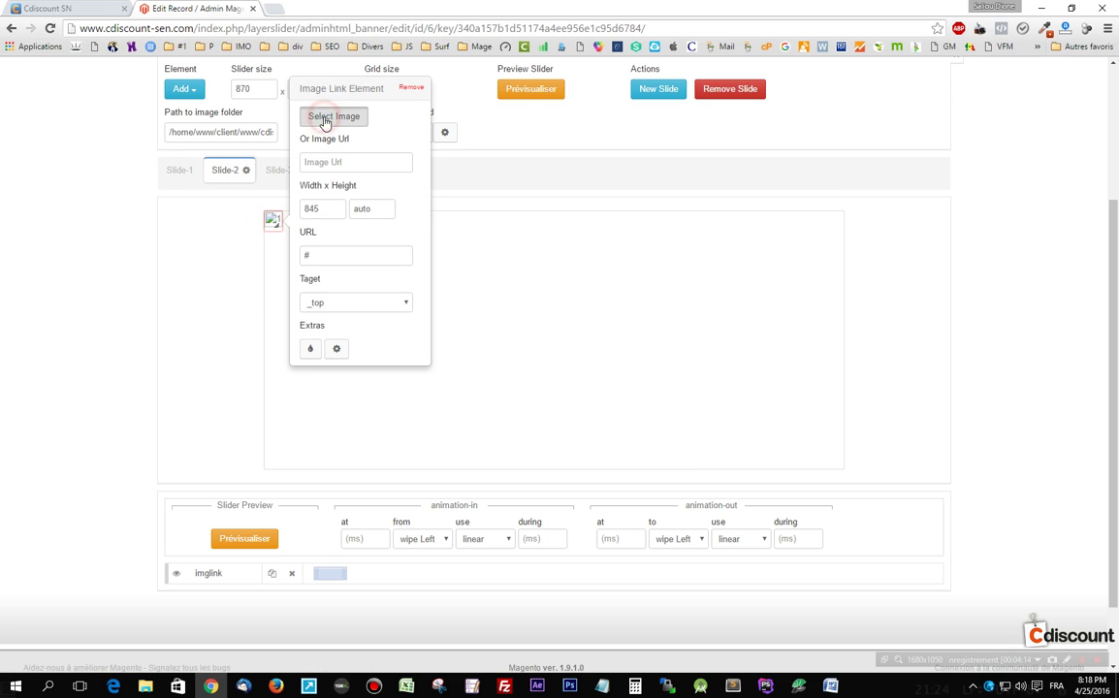
pyautogui.click(322, 116)
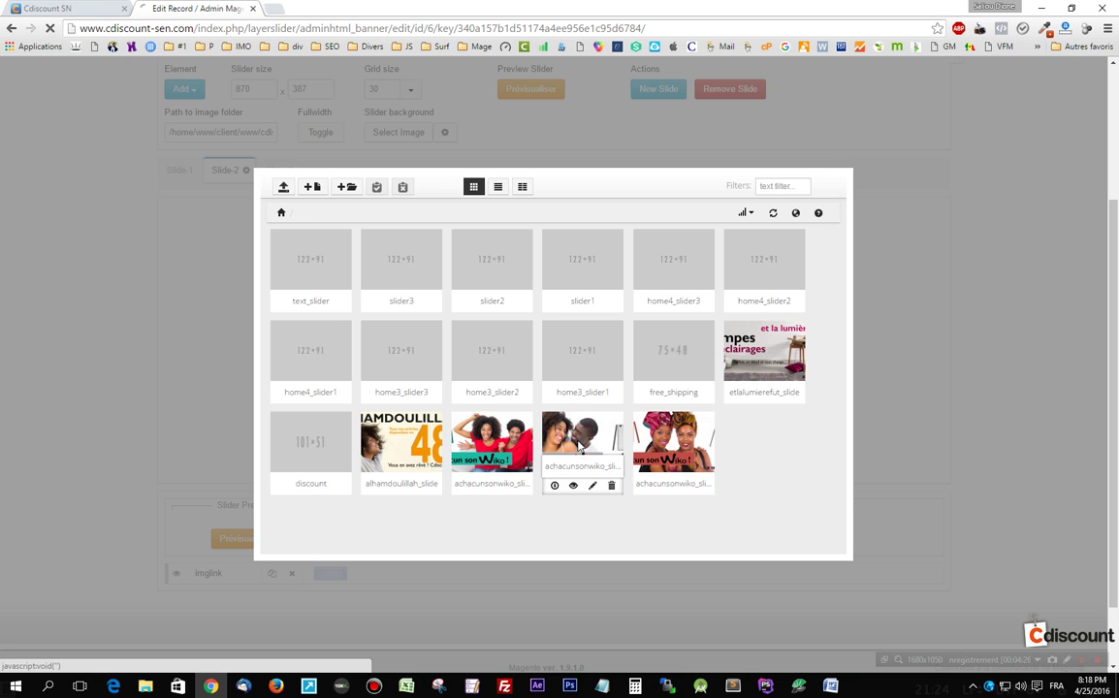
pyautogui.click(577, 444)
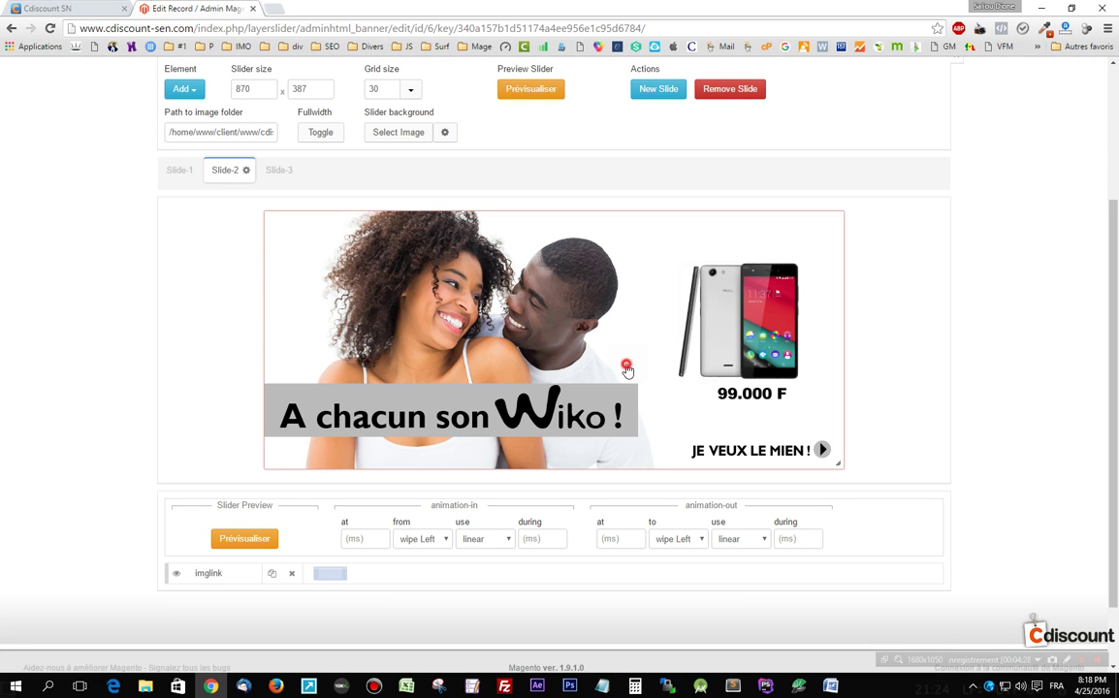
pyautogui.click(562, 330)
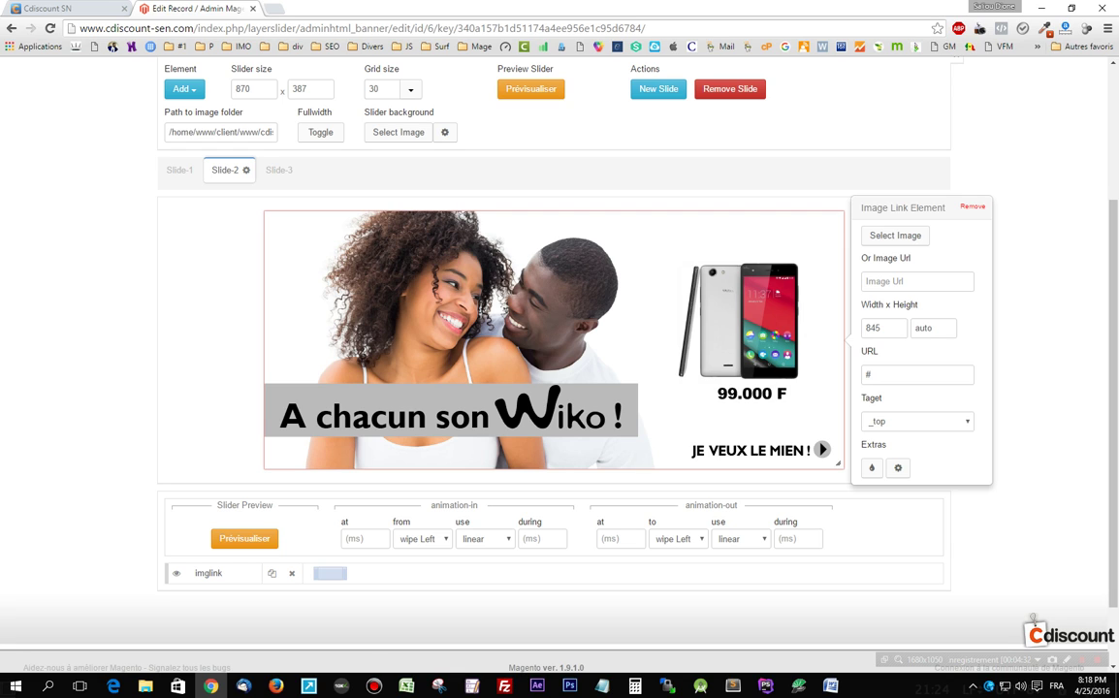
# Set Slide-3's image link element to the achacunsonwiko image with the green banner and red T-shirts, and check its settings.
pyautogui.click(278, 170)
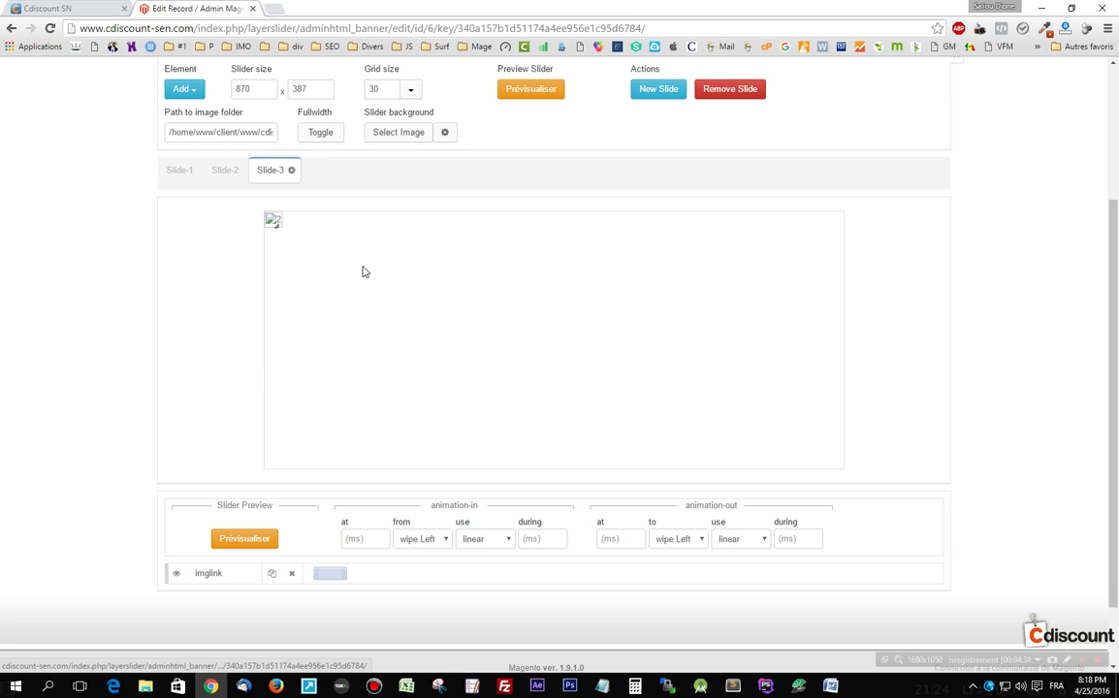
pyautogui.click(271, 223)
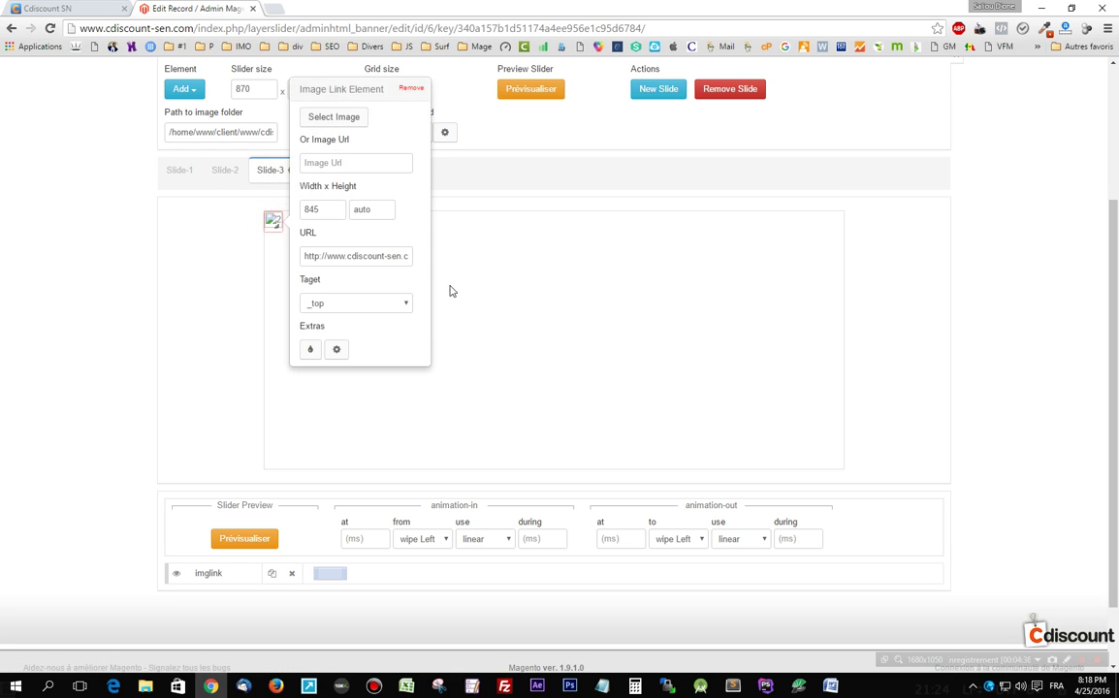
pyautogui.click(333, 119)
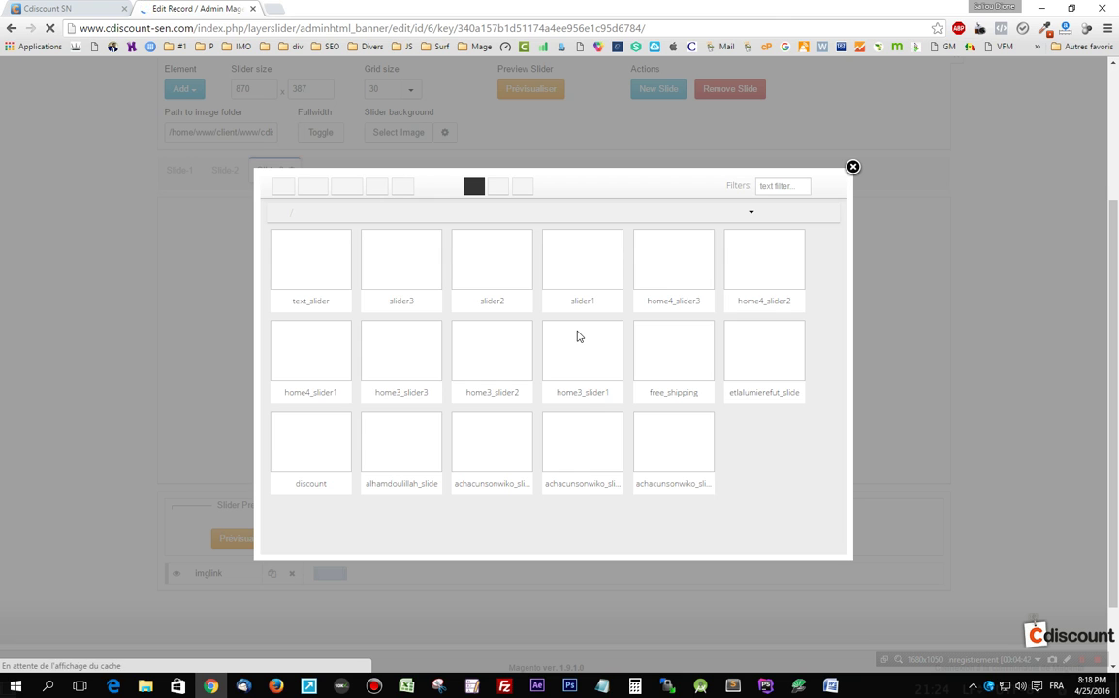
pyautogui.moveTo(494, 453)
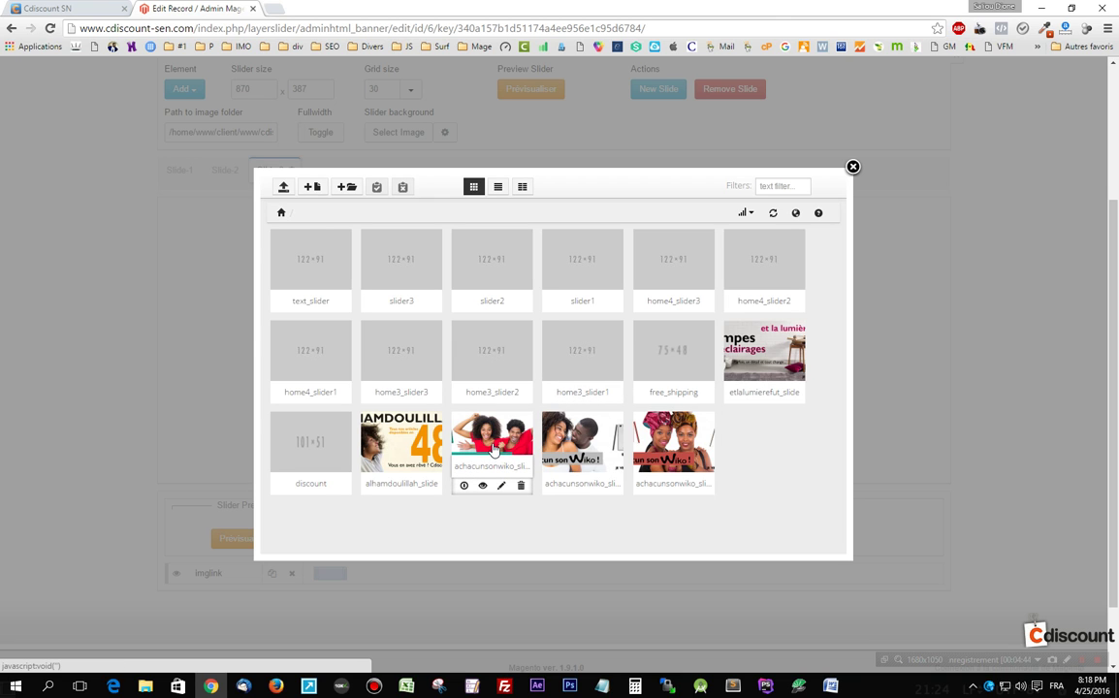
pyautogui.click(493, 449)
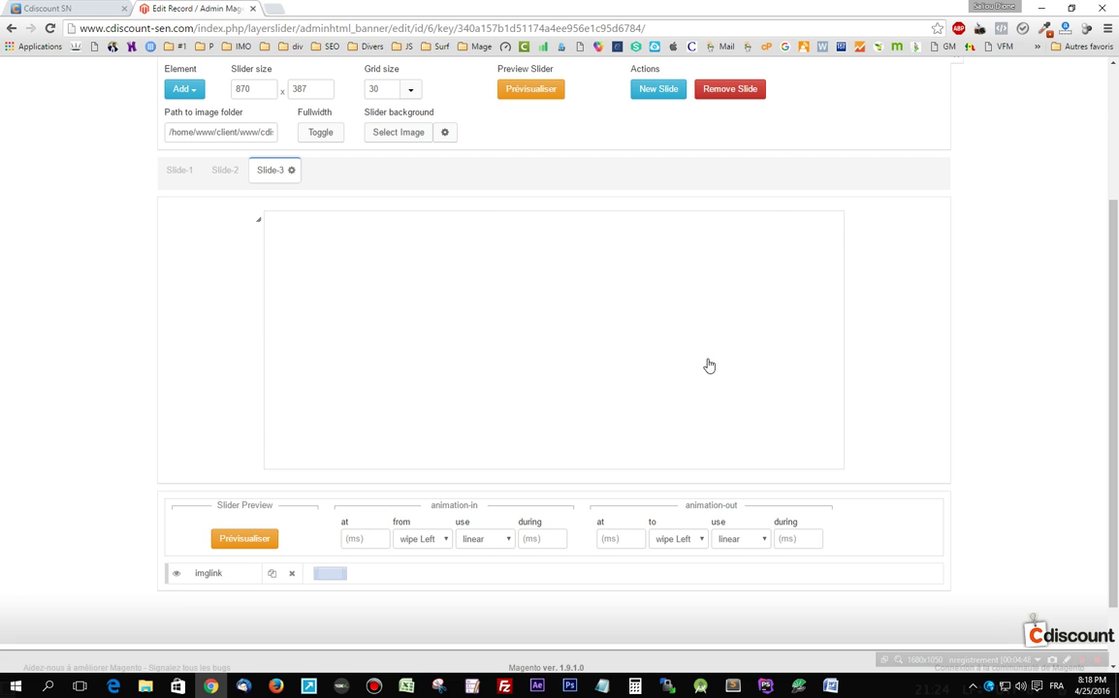
pyautogui.click(820, 374)
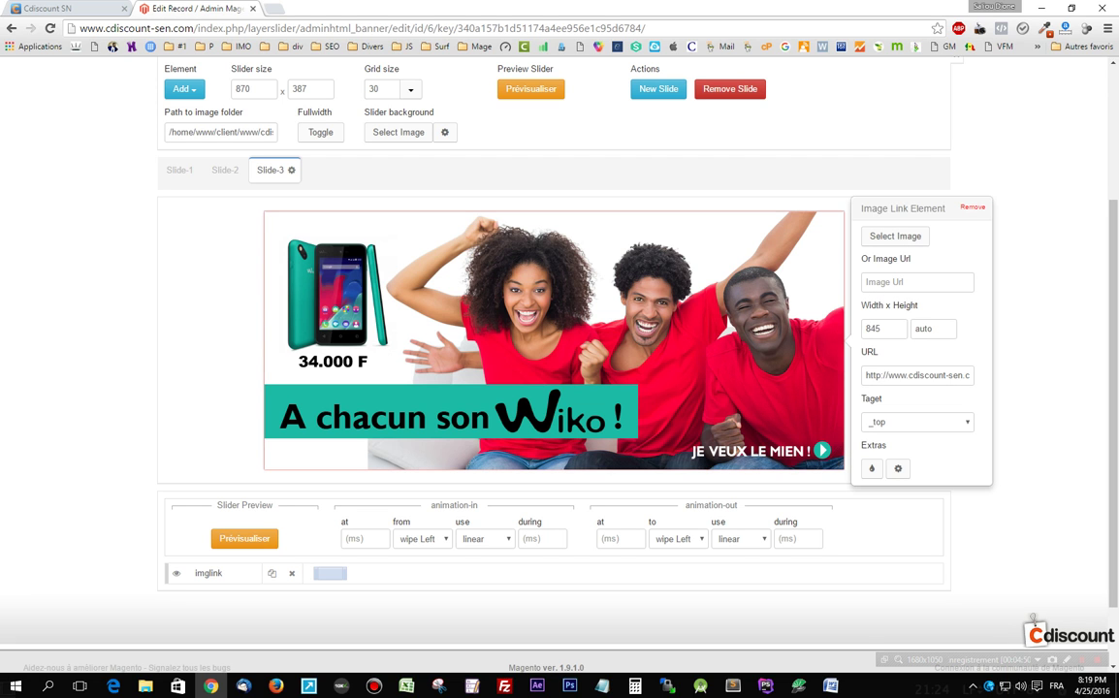
pyautogui.click(294, 153)
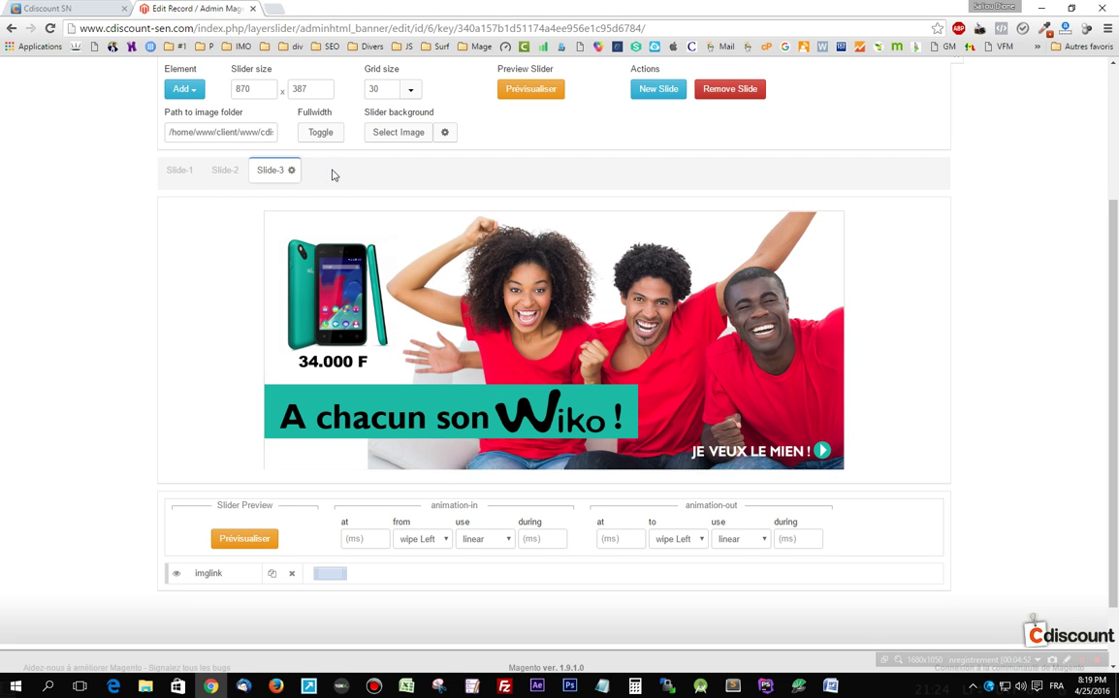
# Create a fourth slide in the banner and add an Image Link element to it.
pyautogui.scroll(2, 459, 177)
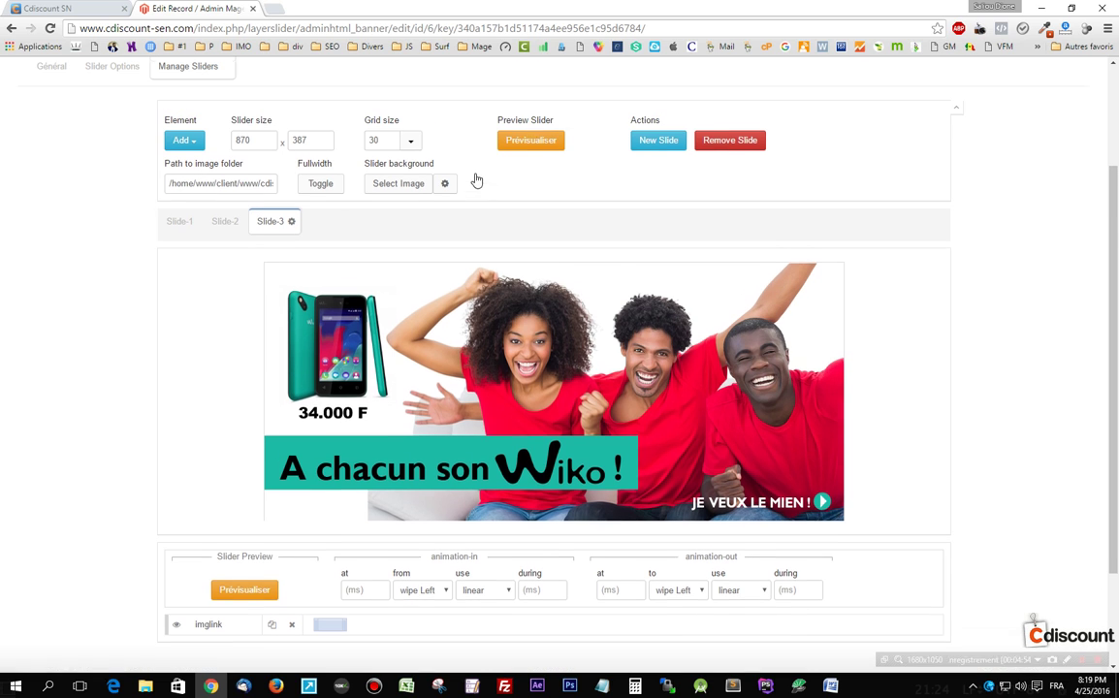
pyautogui.click(657, 157)
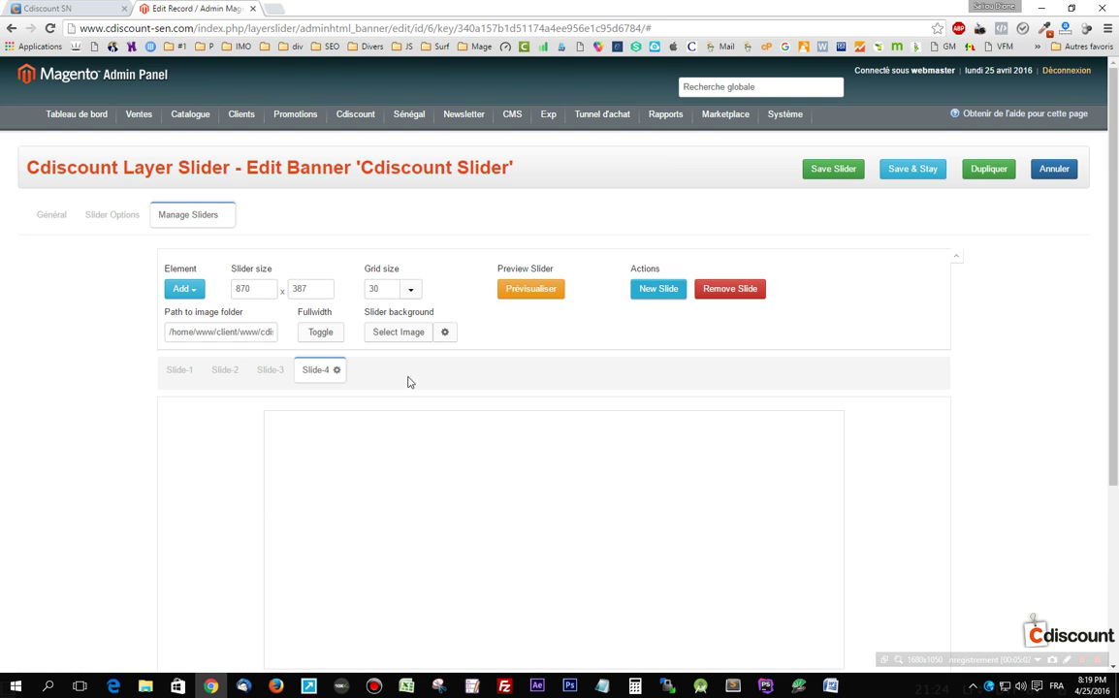
pyautogui.scroll(-2, 317, 377)
pyautogui.scroll(-1, 317, 377)
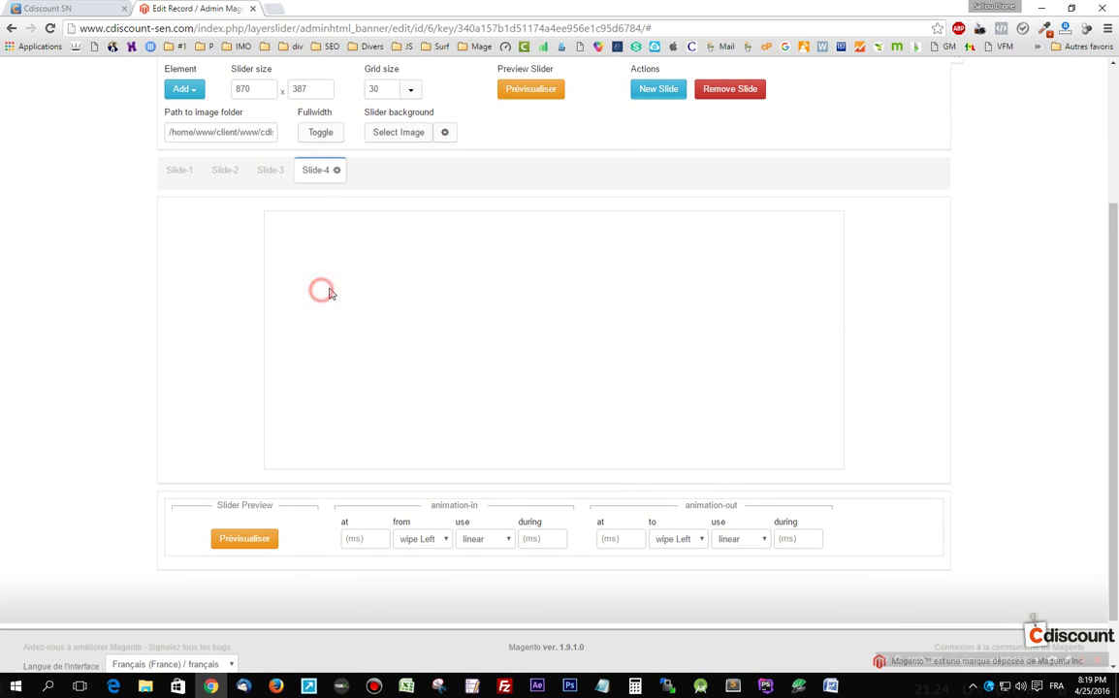
pyautogui.click(199, 97)
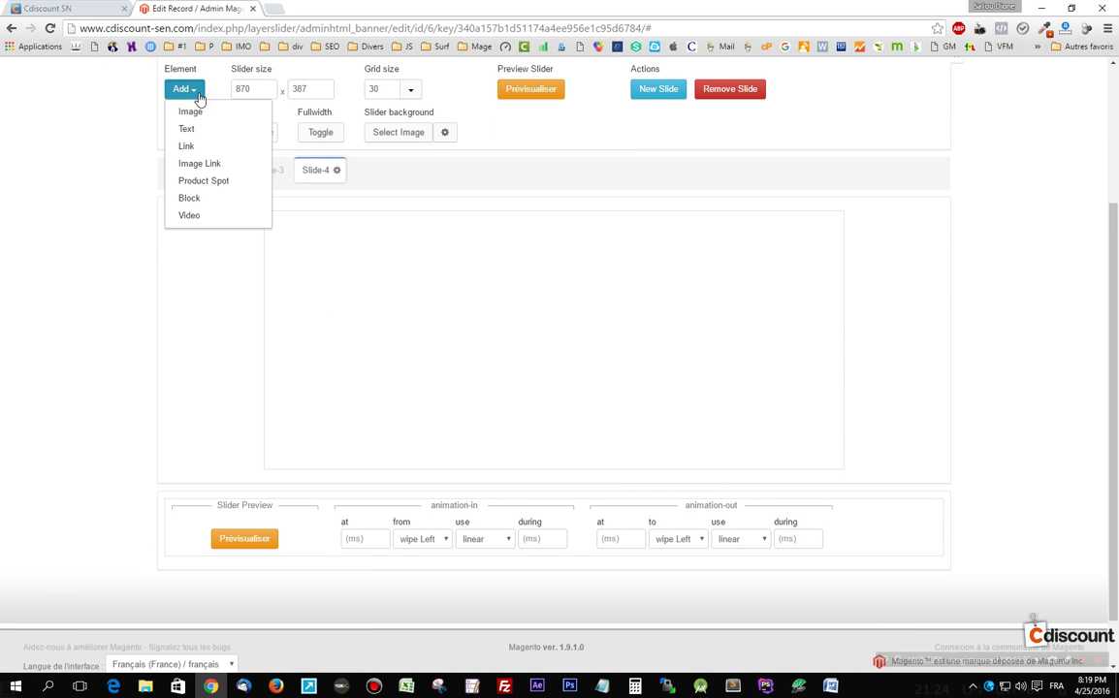
pyautogui.click(201, 164)
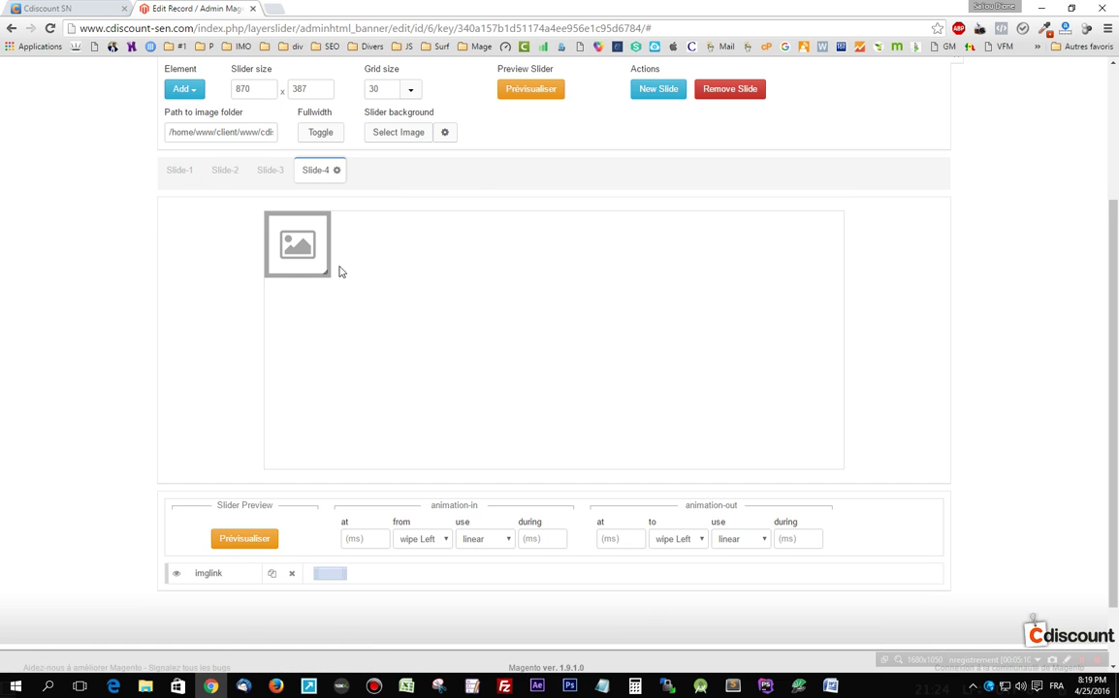
# Set Slide-4's image link element to the alhamdoulillah_slide image from the library.
pyautogui.click(304, 253)
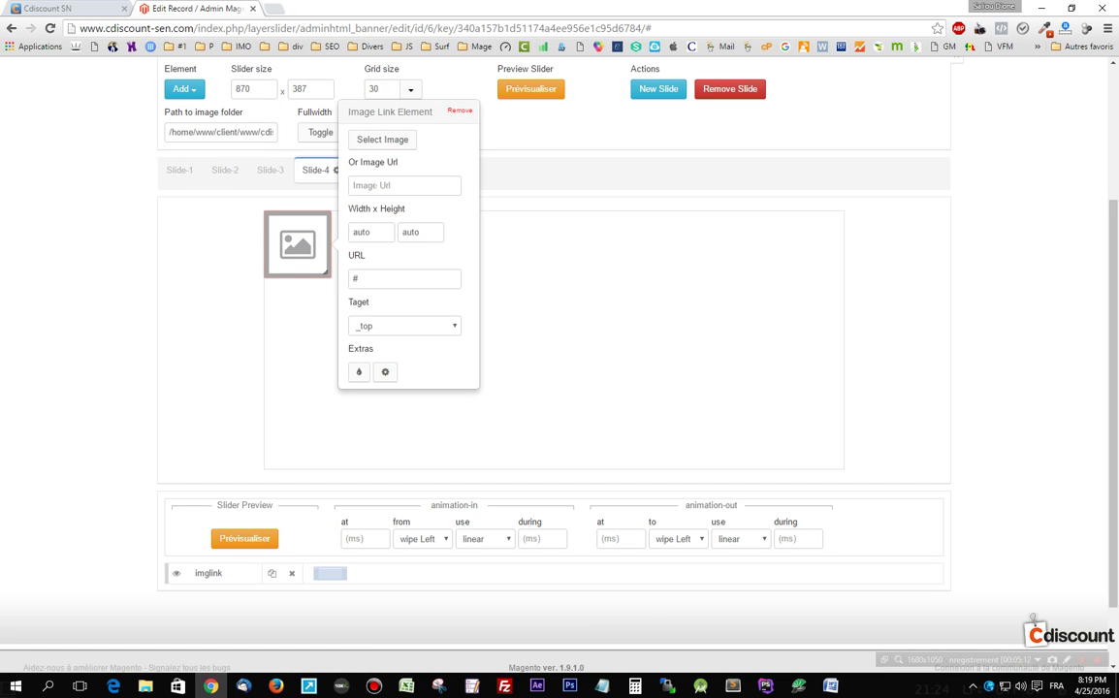
pyautogui.click(389, 141)
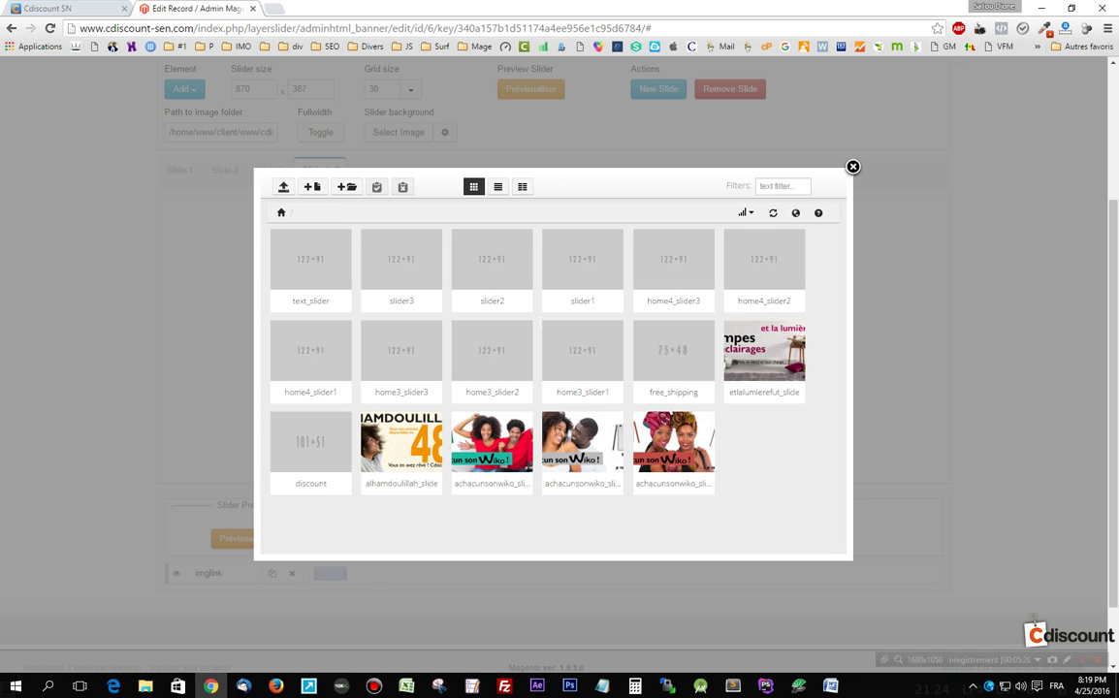
pyautogui.moveTo(405, 443)
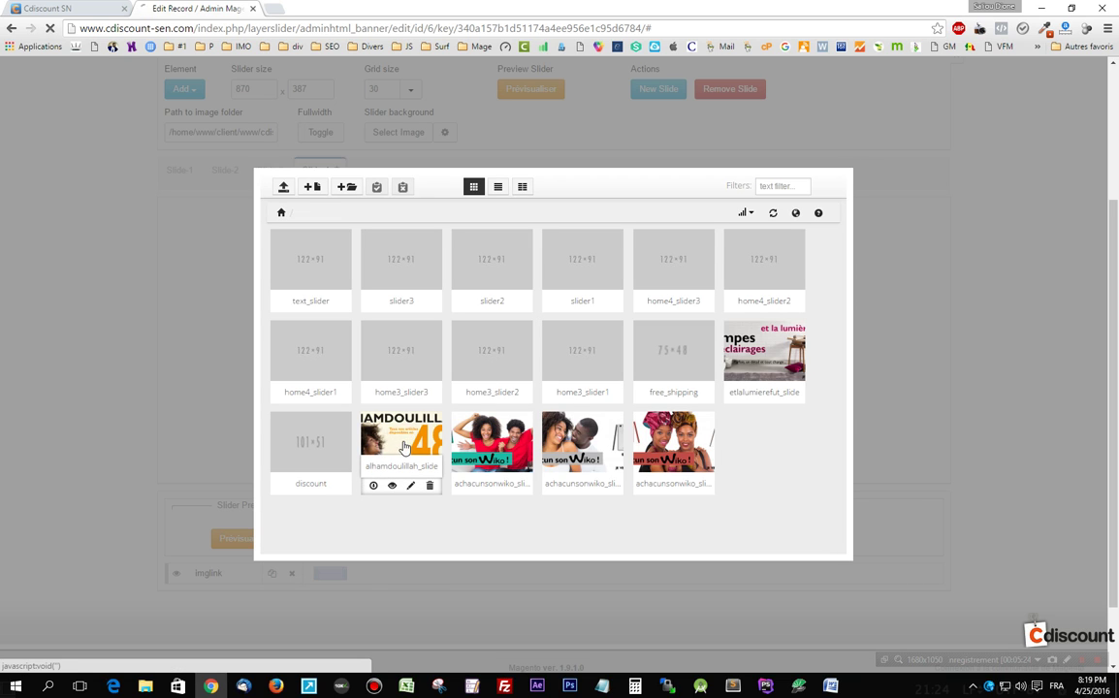
pyautogui.click(405, 444)
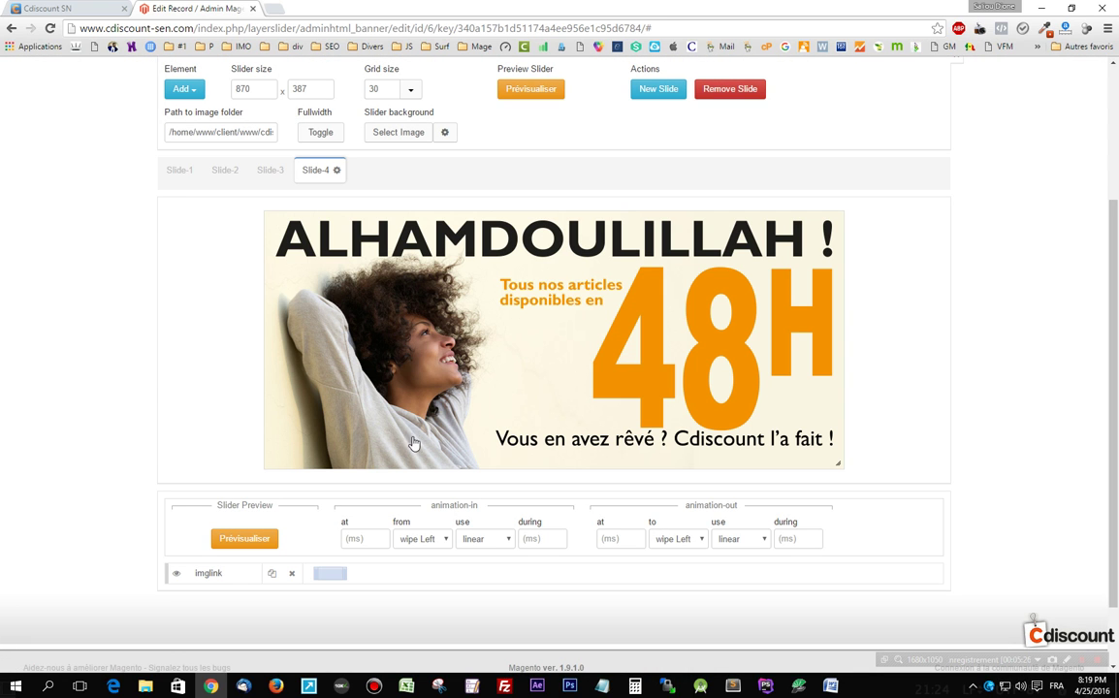
# Set the width of Slide-4's image link element to 845, keeping its height on auto.
pyautogui.click(524, 332)
pyautogui.doubleClick(876, 328)
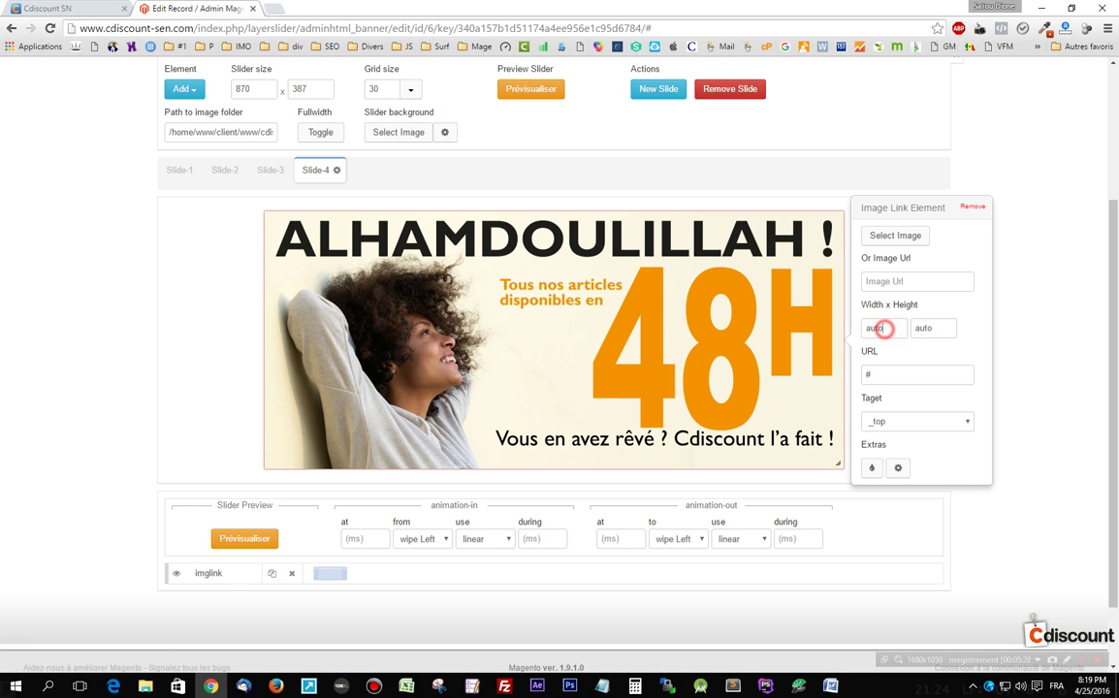
pyautogui.write('845')
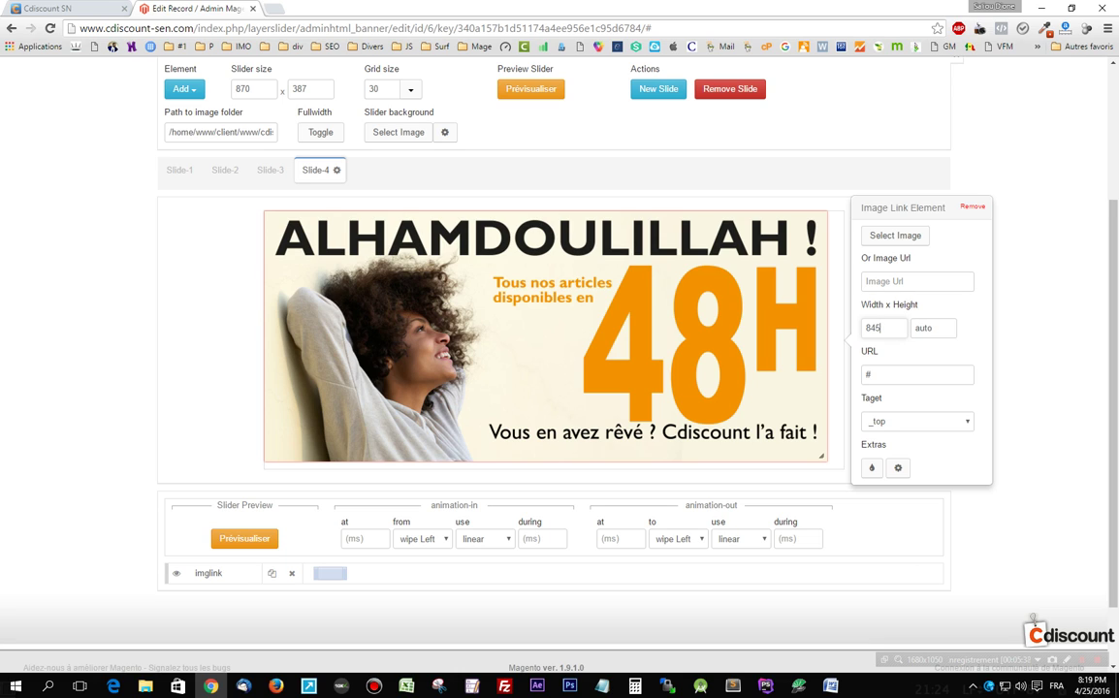
pyautogui.click(868, 374)
pyautogui.click(790, 336)
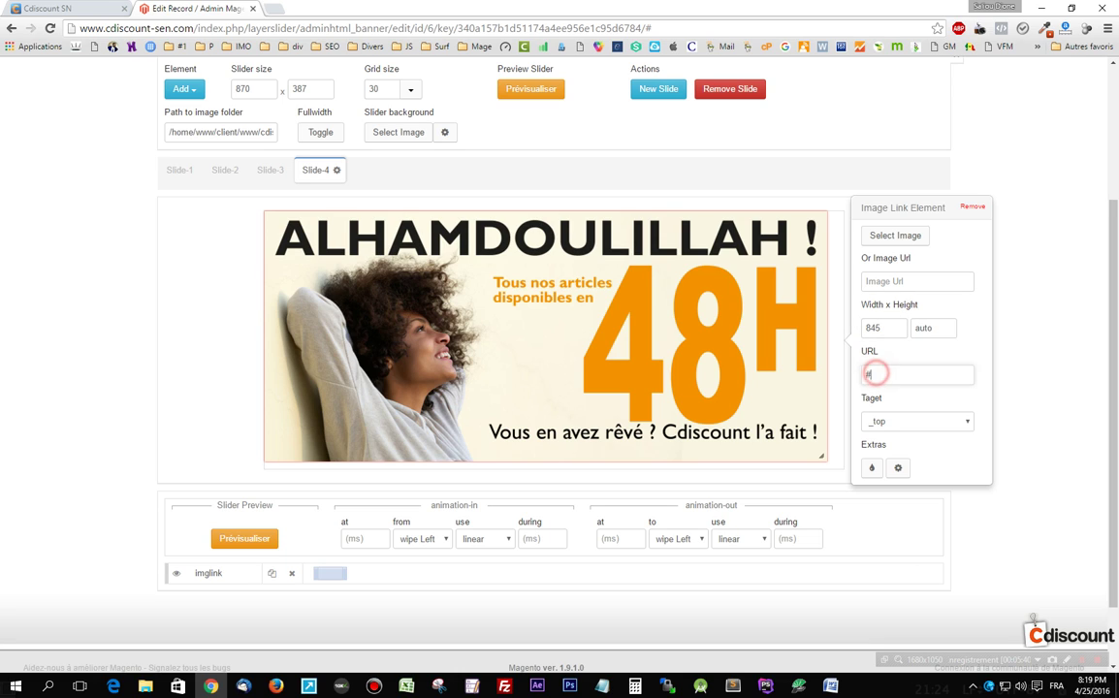